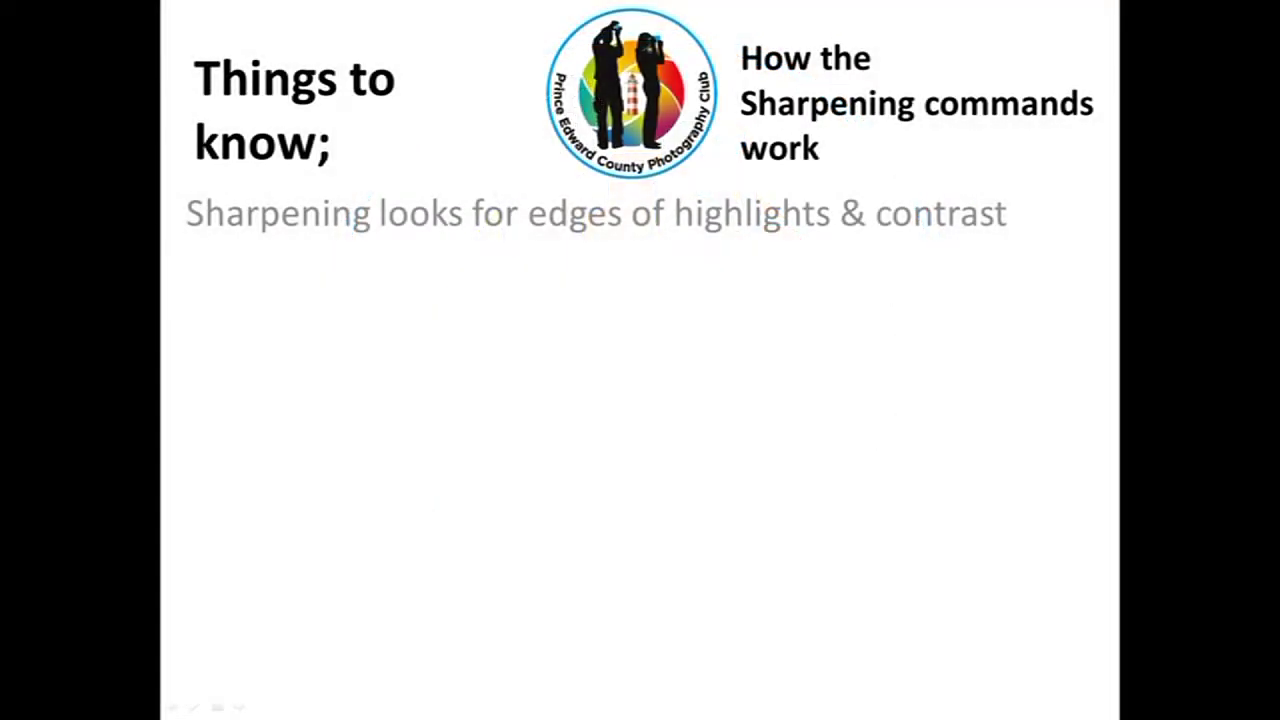
Reveal the bullets on resolution-dependent settings, in-camera JPG sharpening, and Photoshop matching most editors.
{"action": "key", "text": "Right"}
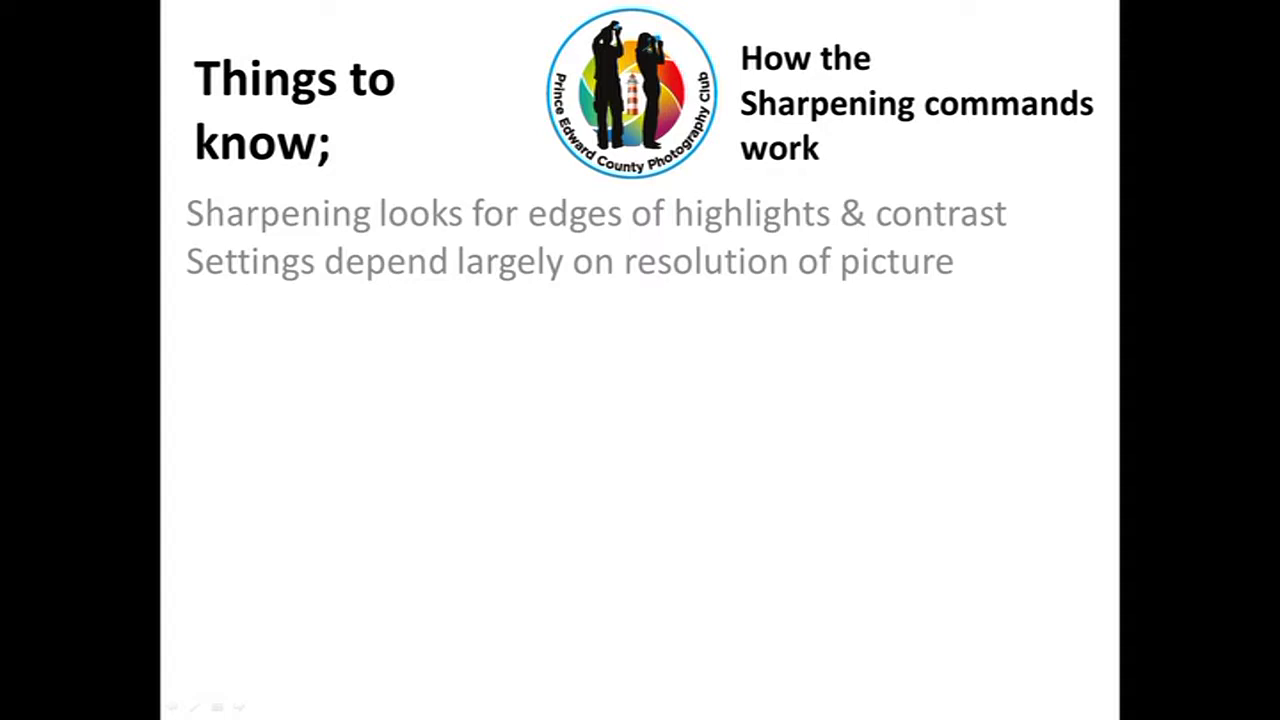
{"action": "key", "text": "Right"}
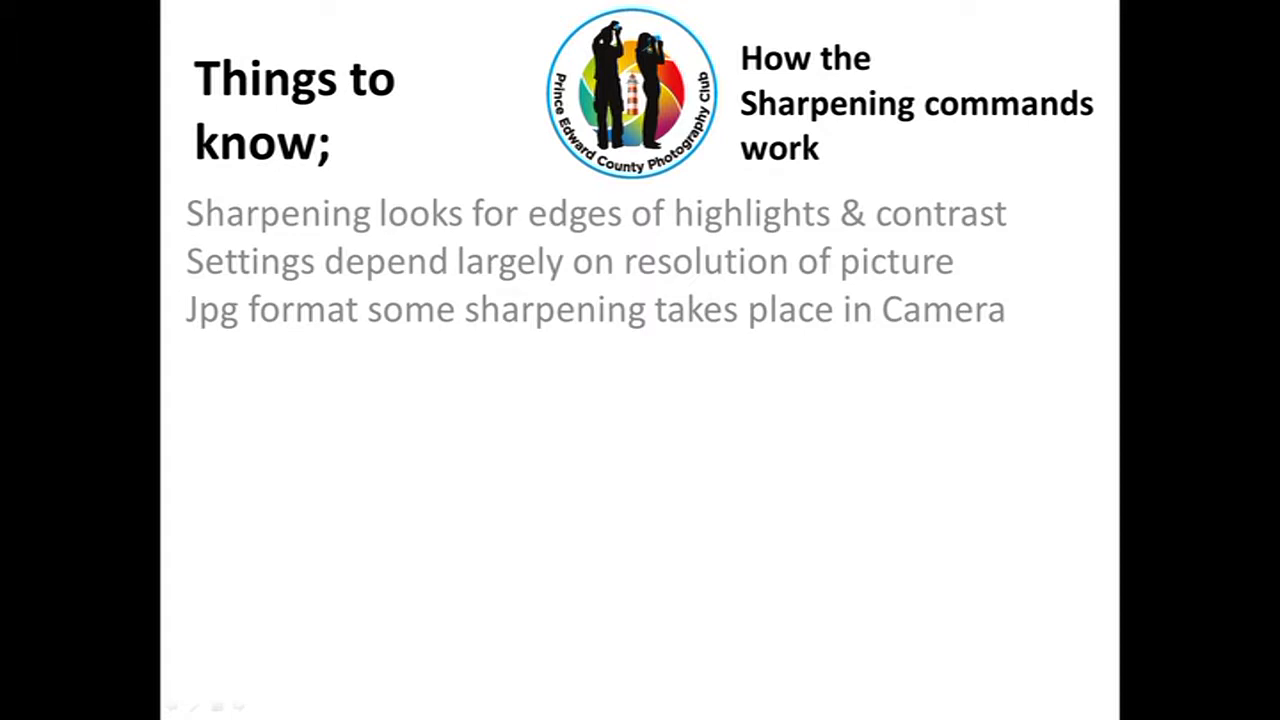
{"action": "key", "text": "space"}
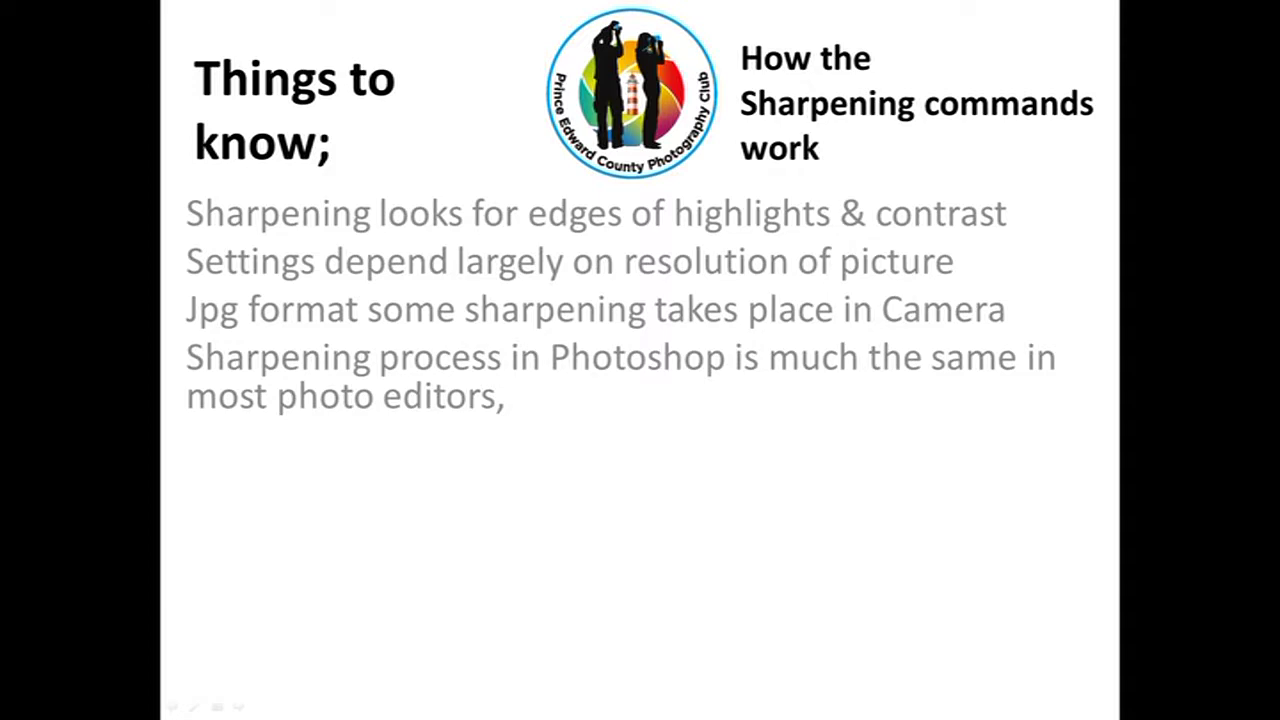
Reveal 'types available are;' then the Sharpen, sharpen edges, sharpen more and unsharpen mask bullets.
{"action": "key", "text": "space"}
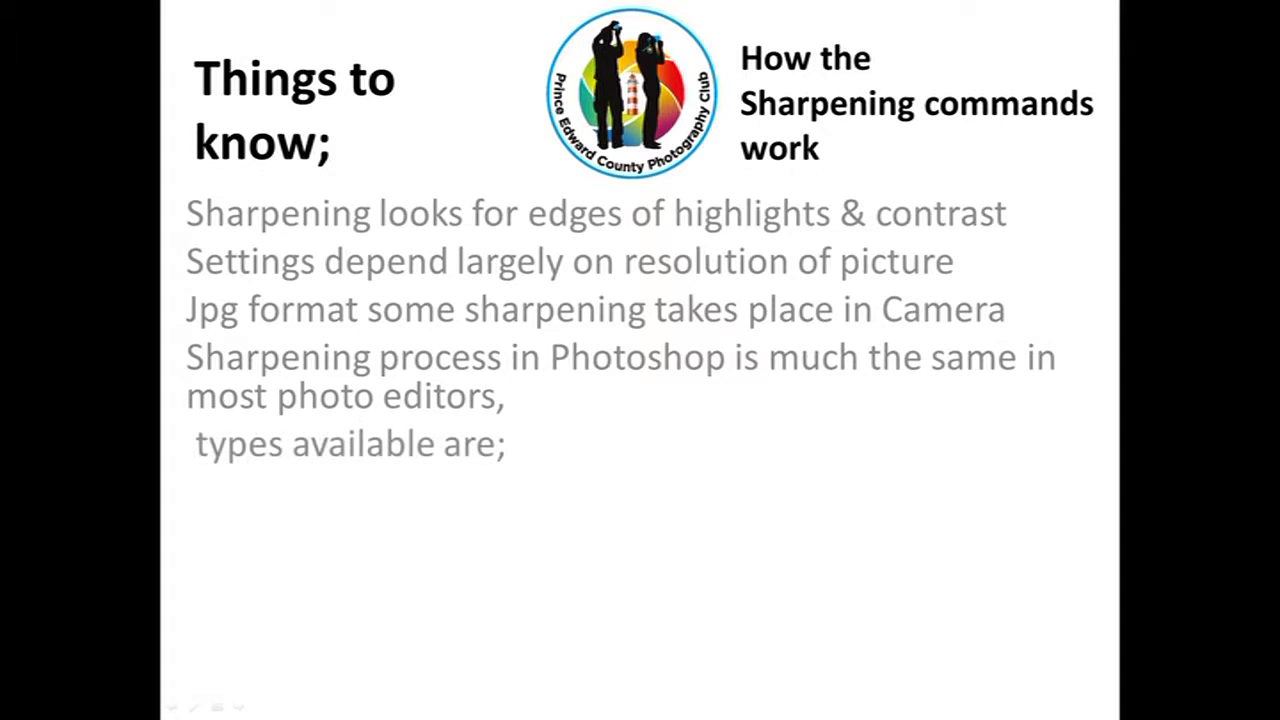
{"action": "key", "text": "space"}
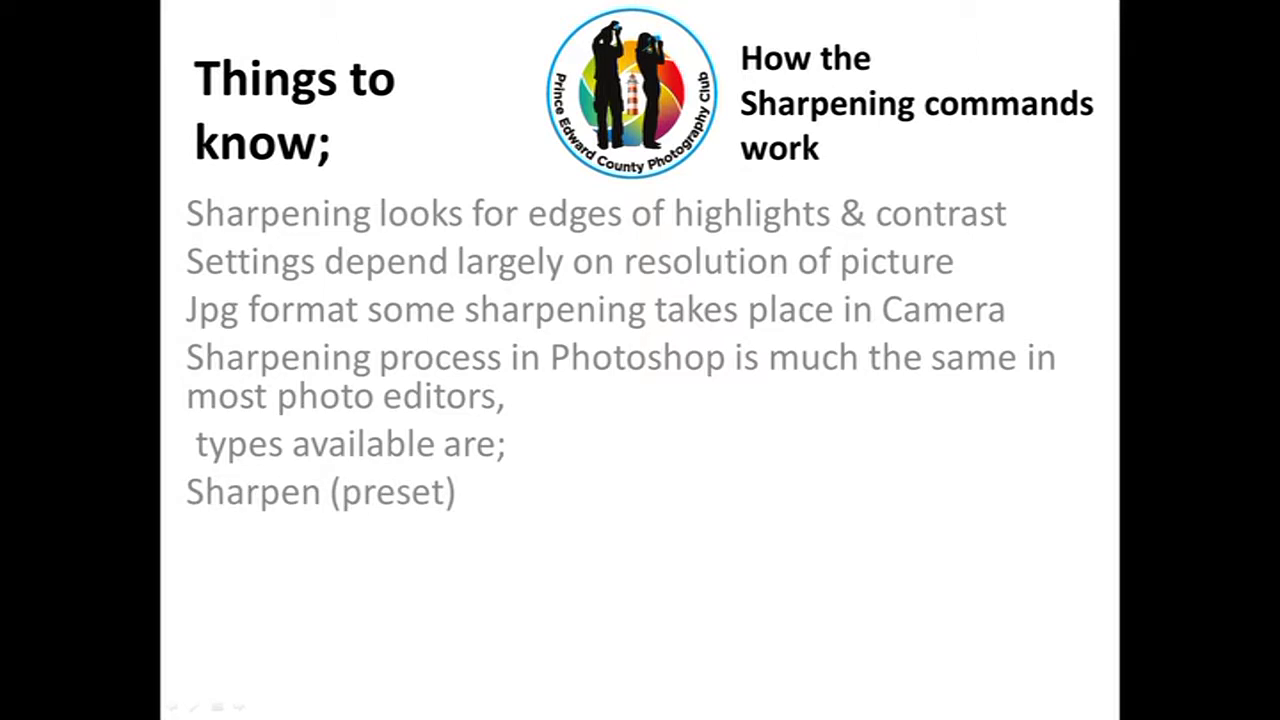
{"action": "key", "text": "space"}
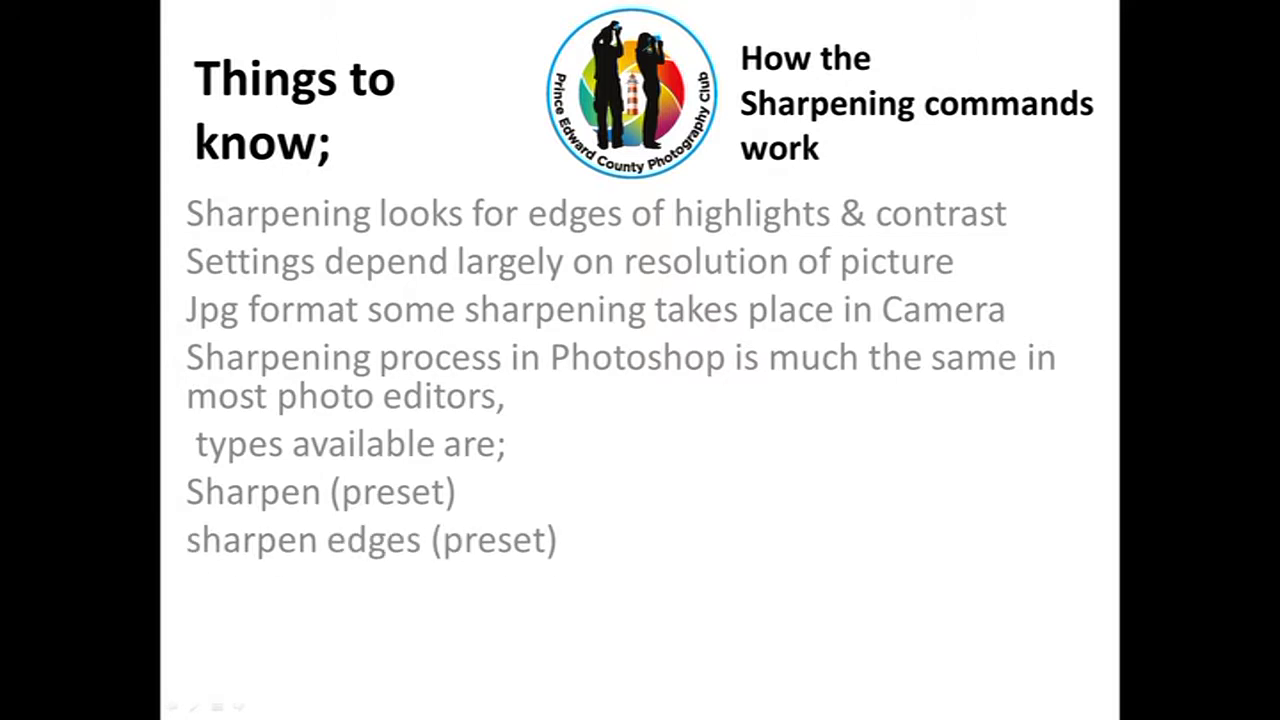
{"action": "key", "text": "space"}
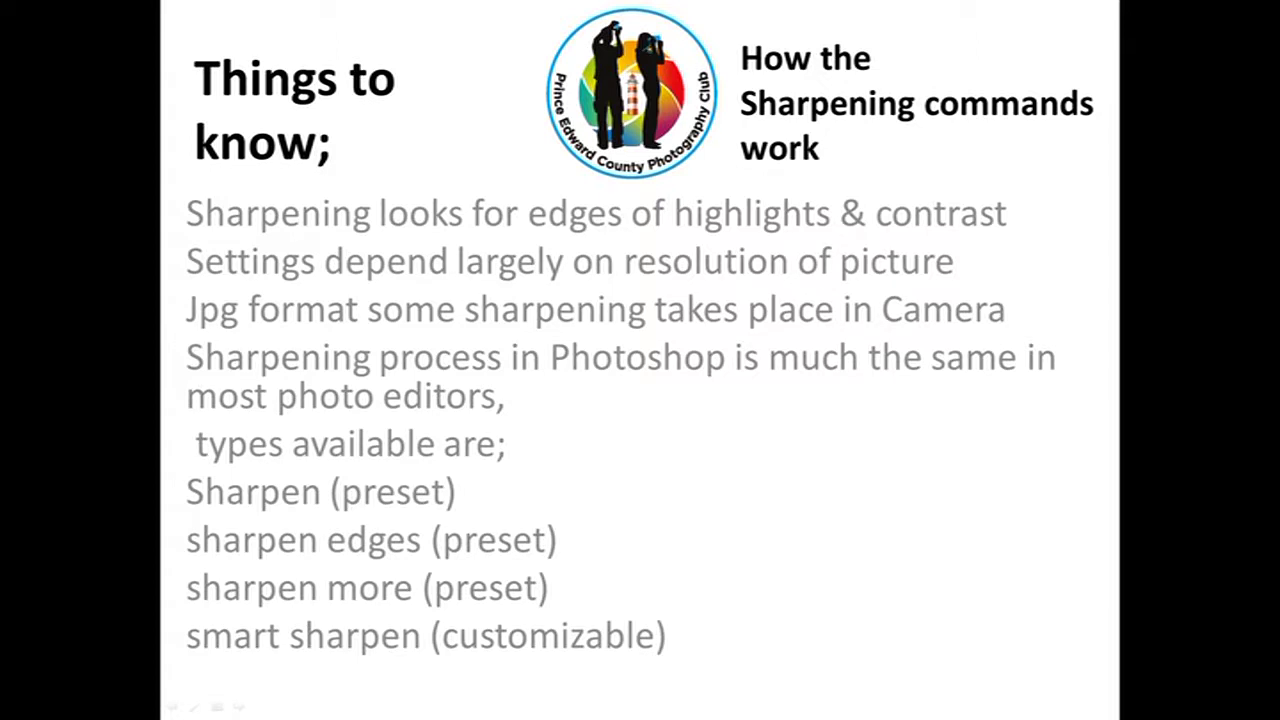
{"action": "key", "text": "Right"}
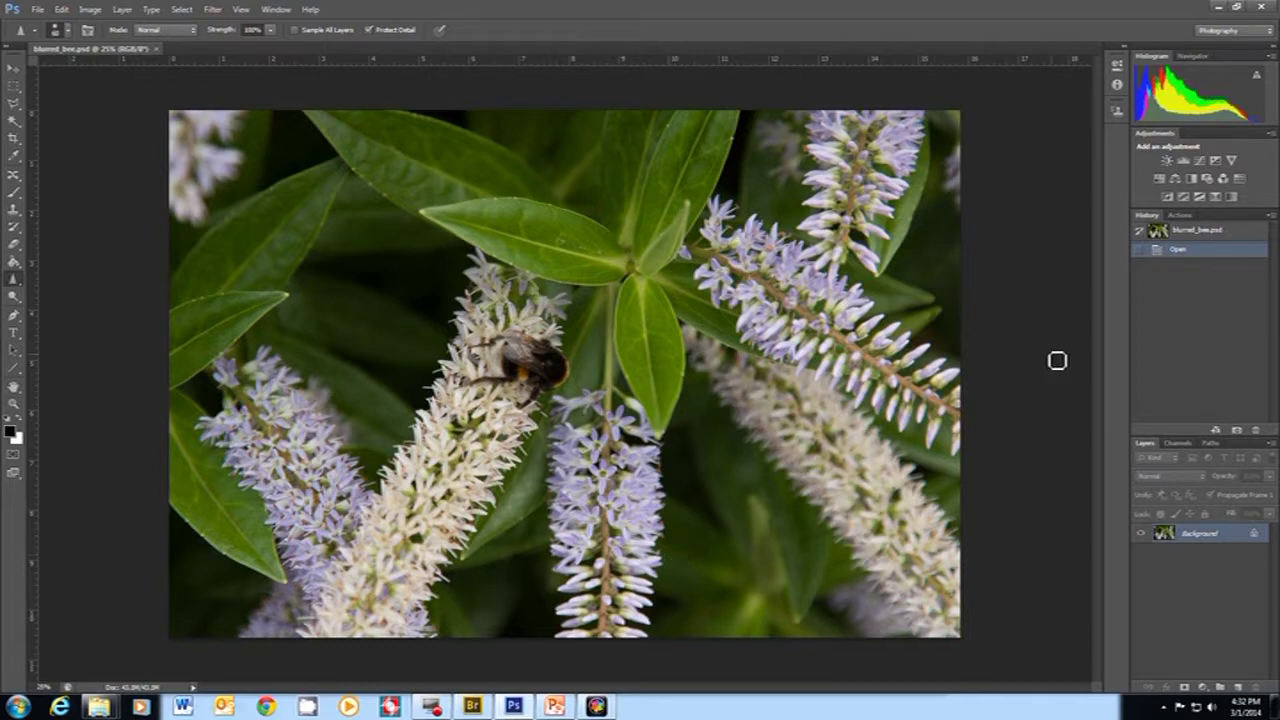
Apply Filter > Sharpen > Sharpen to blurred_bee.psd and zoom in on the bee.
{"action": "left_click", "coordinate": [213, 9]}
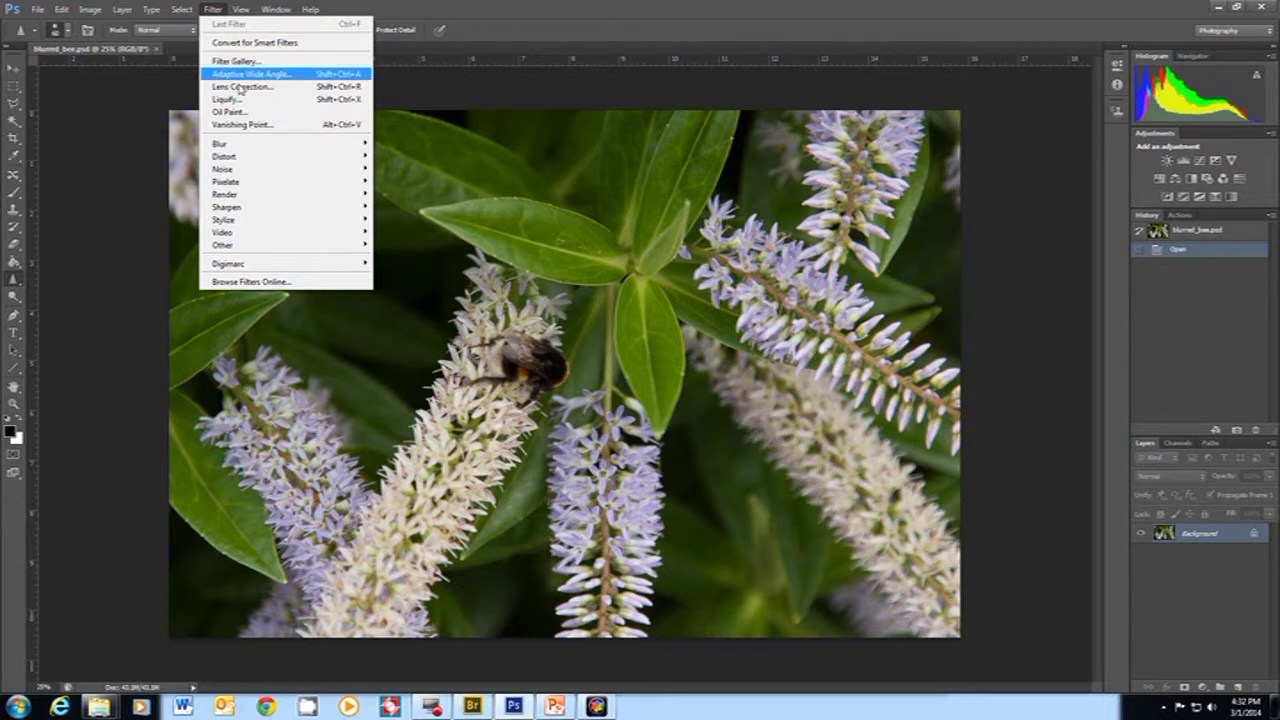
{"action": "mouse_move", "coordinate": [340, 207]}
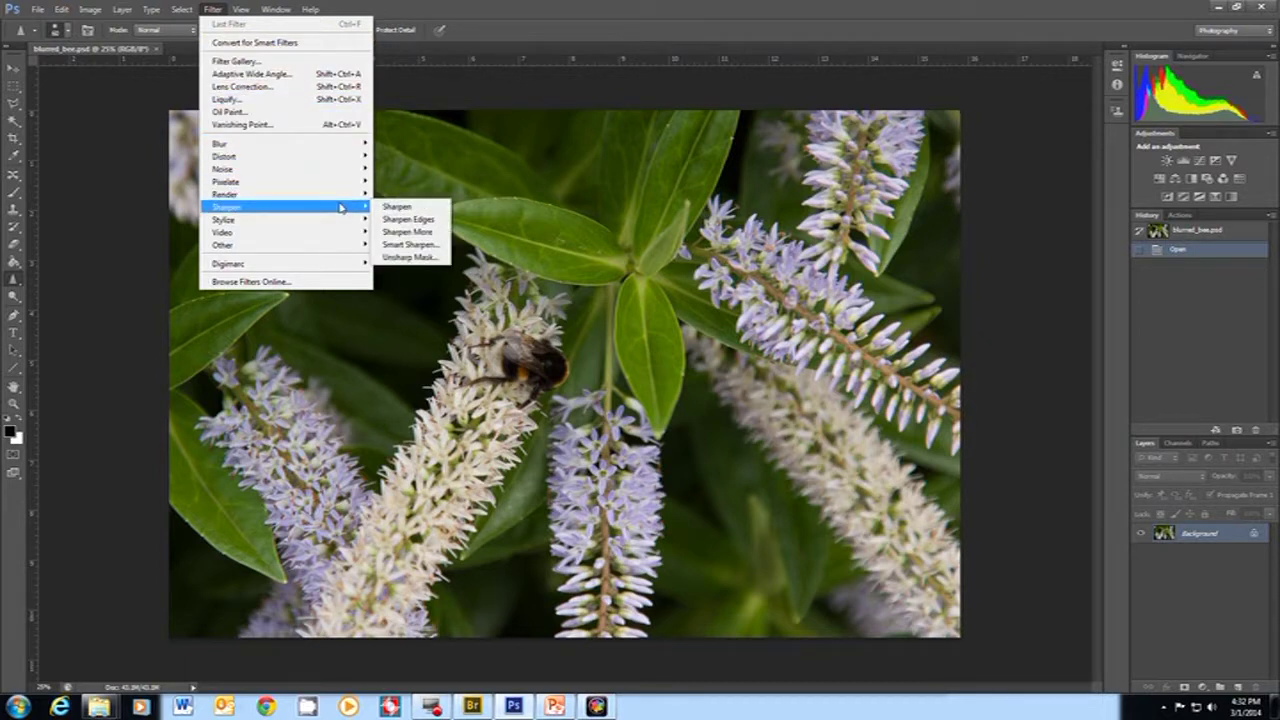
{"action": "left_click", "coordinate": [400, 207]}
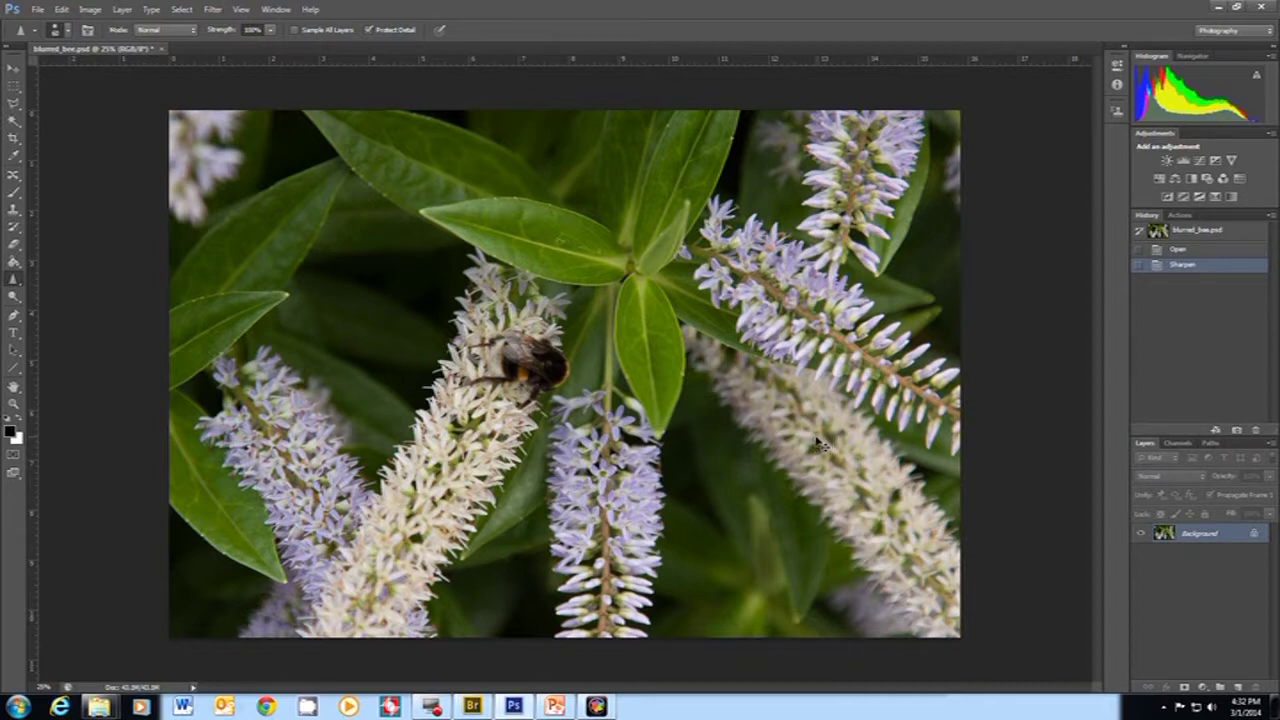
{"action": "key", "text": "ctrl+plus"}
{"action": "key", "text": "ctrl+plus"}
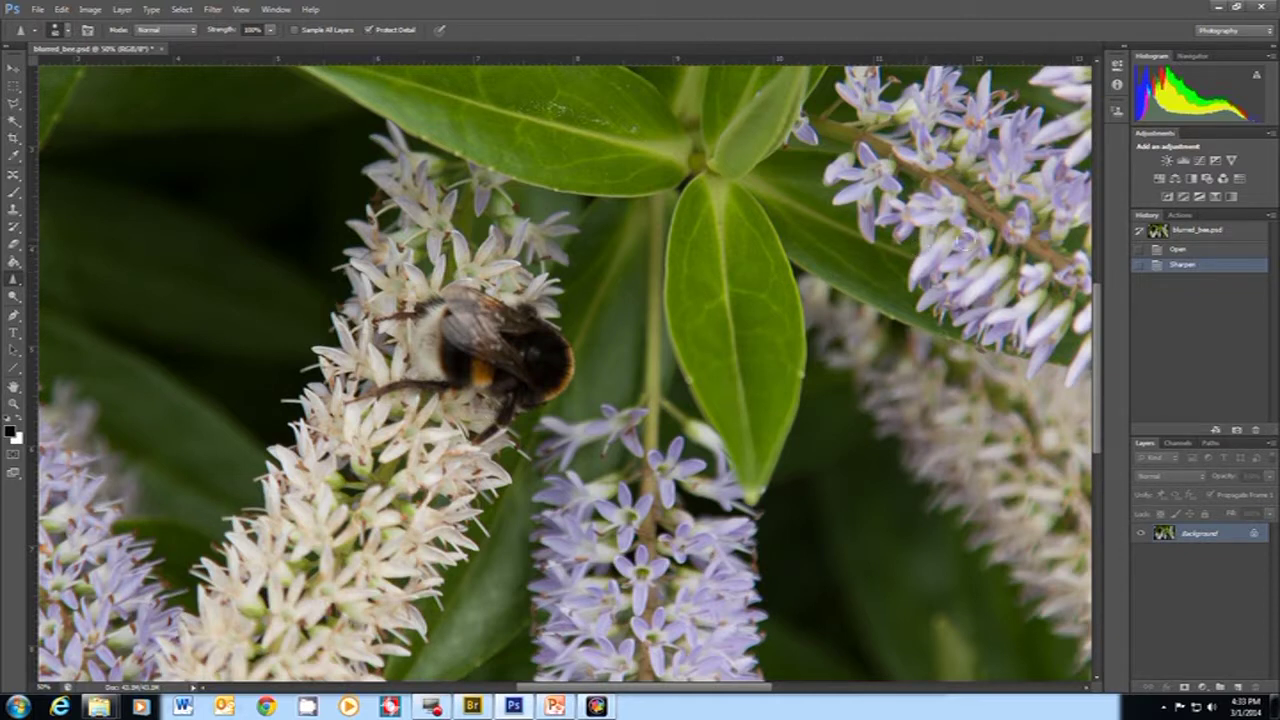
Toggle the History panel between Open and Sharpen to compare, leaving Sharpen applied.
{"action": "left_click", "coordinate": [1174, 250]}
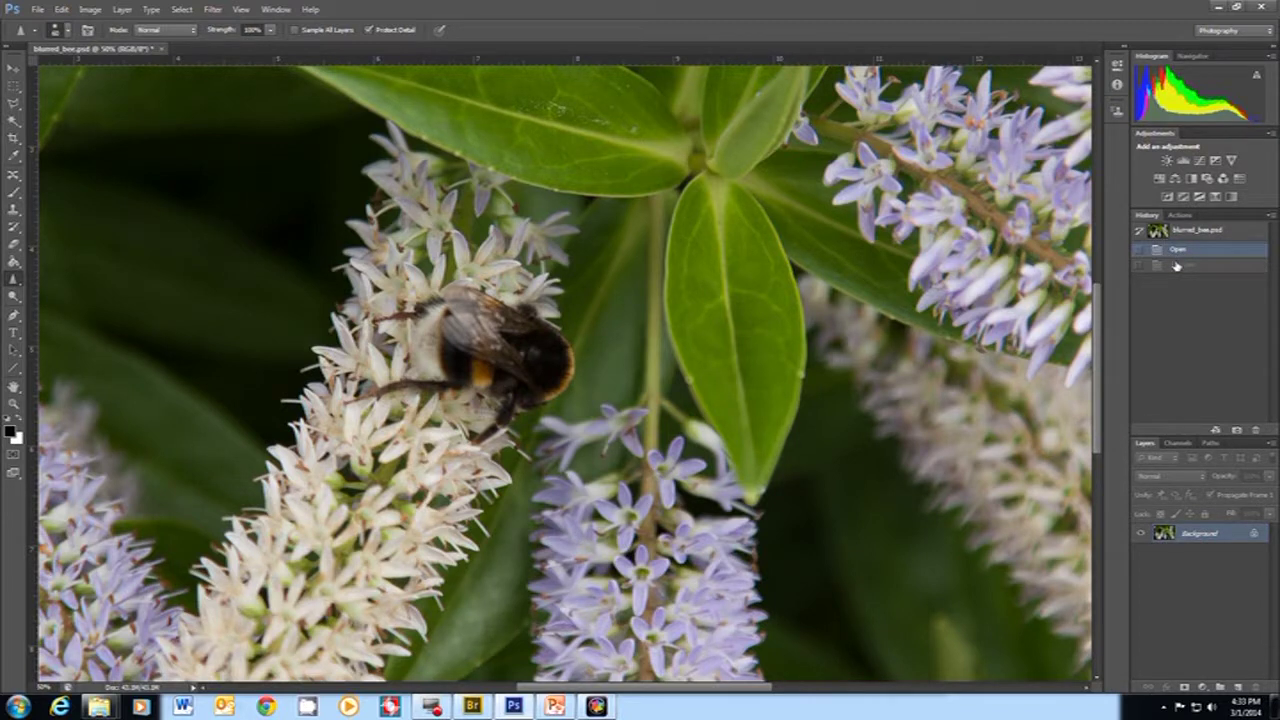
{"action": "left_click", "coordinate": [1176, 265]}
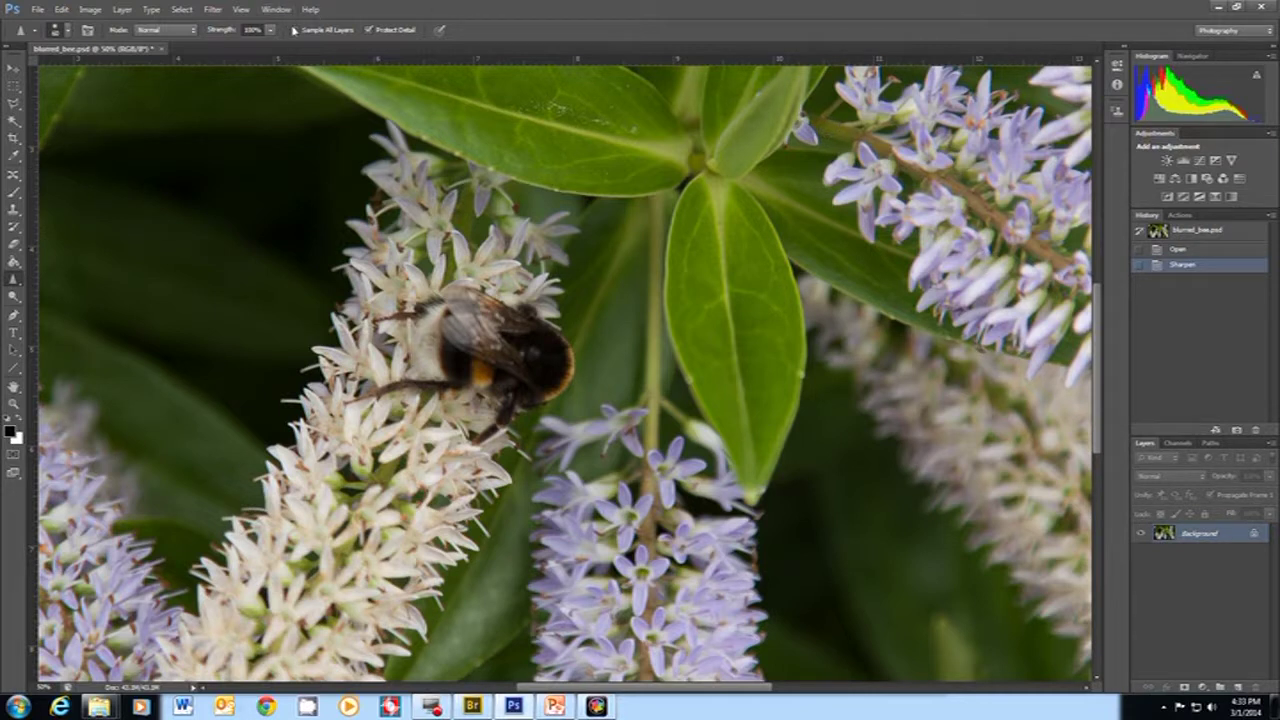
{"action": "left_click", "coordinate": [208, 14]}
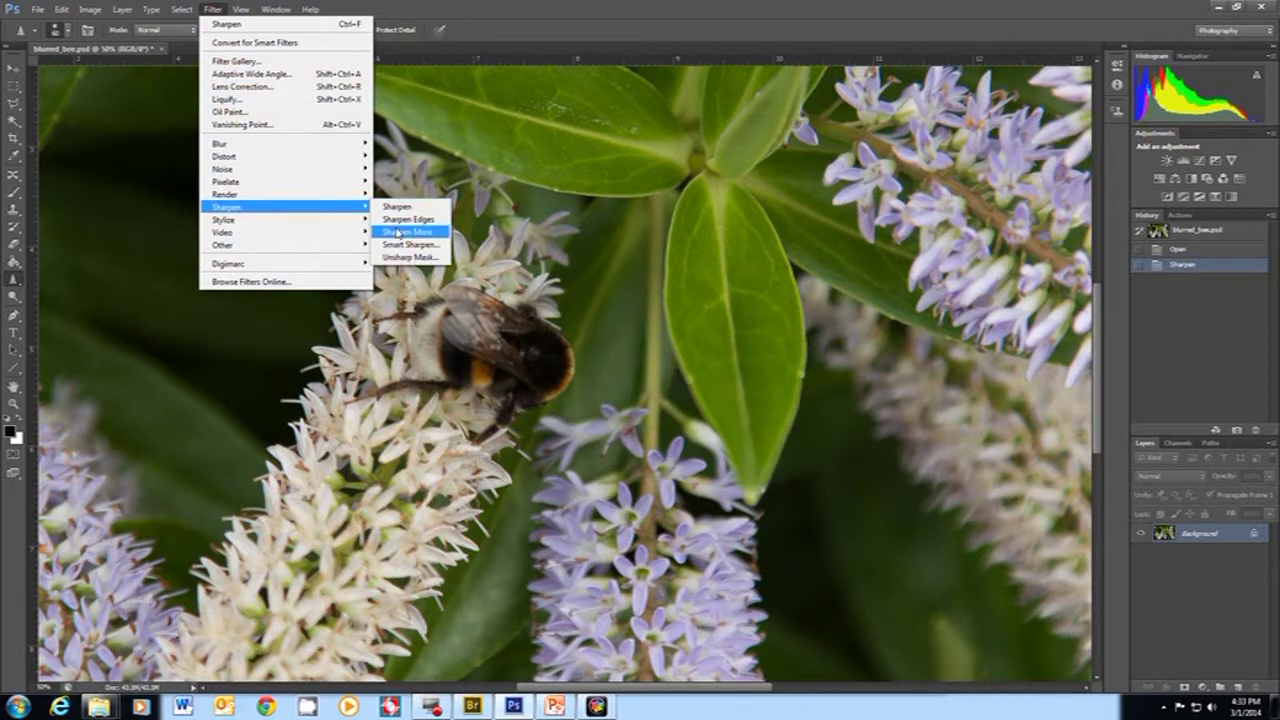
Apply Sharpen More over the basic Sharpen, then zoom out twice to see the whole photo.
{"action": "left_click", "coordinate": [397, 232]}
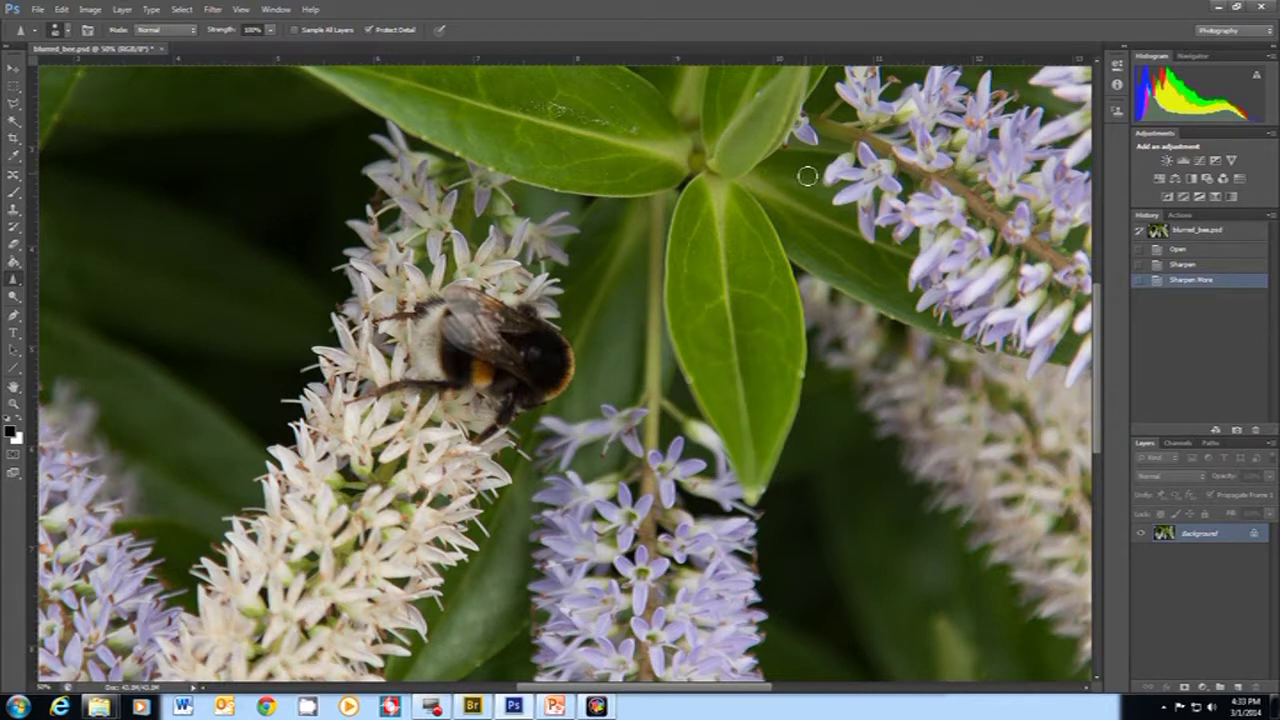
{"action": "key", "text": "ctrl+minus"}
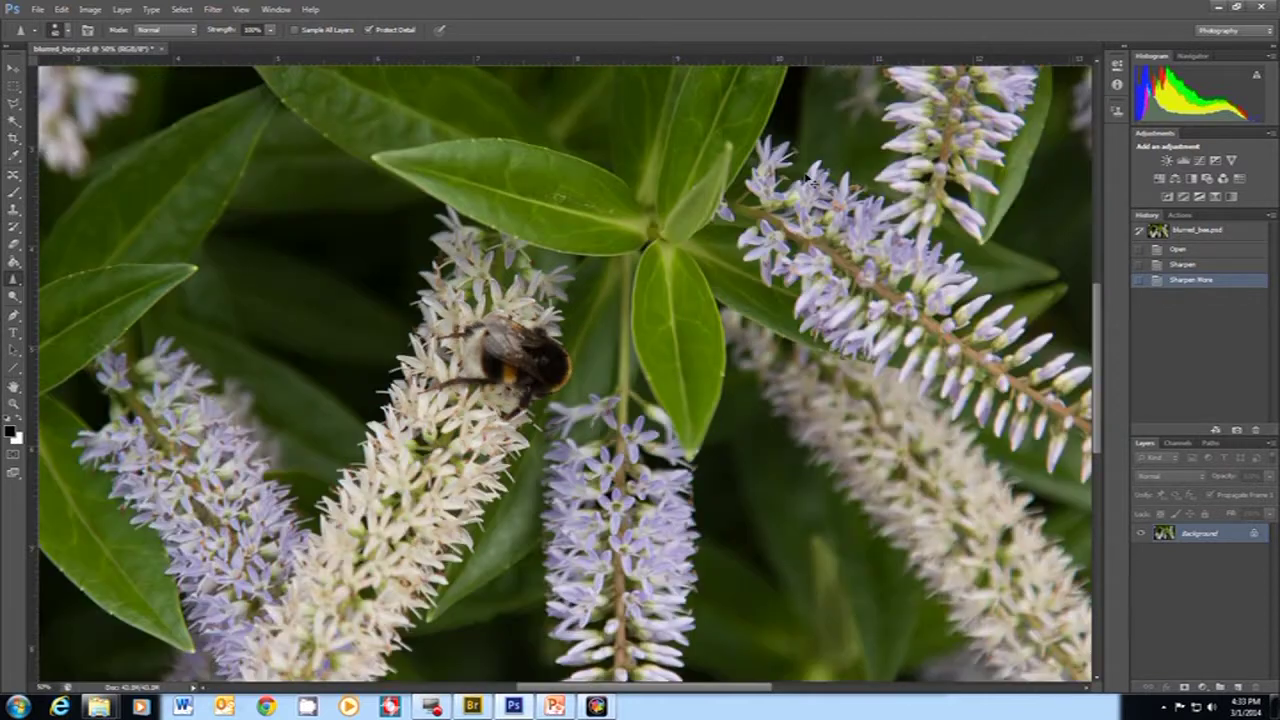
{"action": "key", "text": "ctrl+minus"}
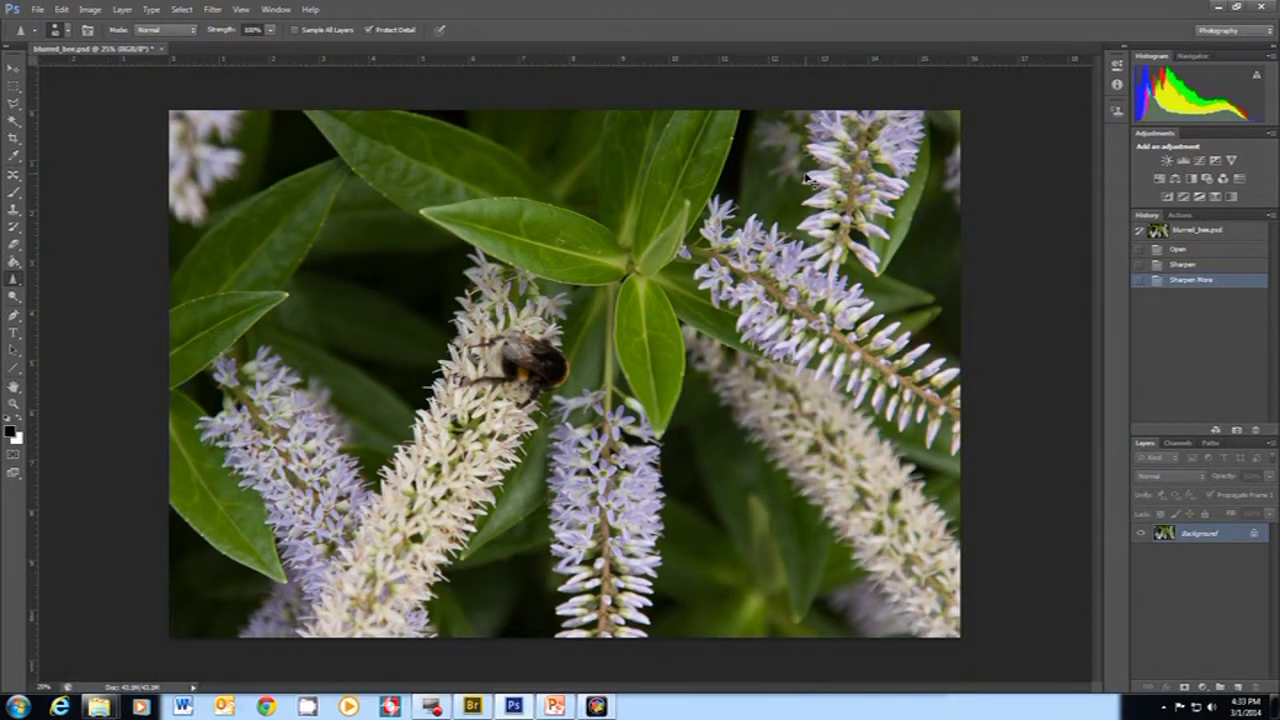
Switch the History panel between Open and Sharpen More, ending on the unsharpened Open state.
{"action": "left_click", "coordinate": [1208, 250]}
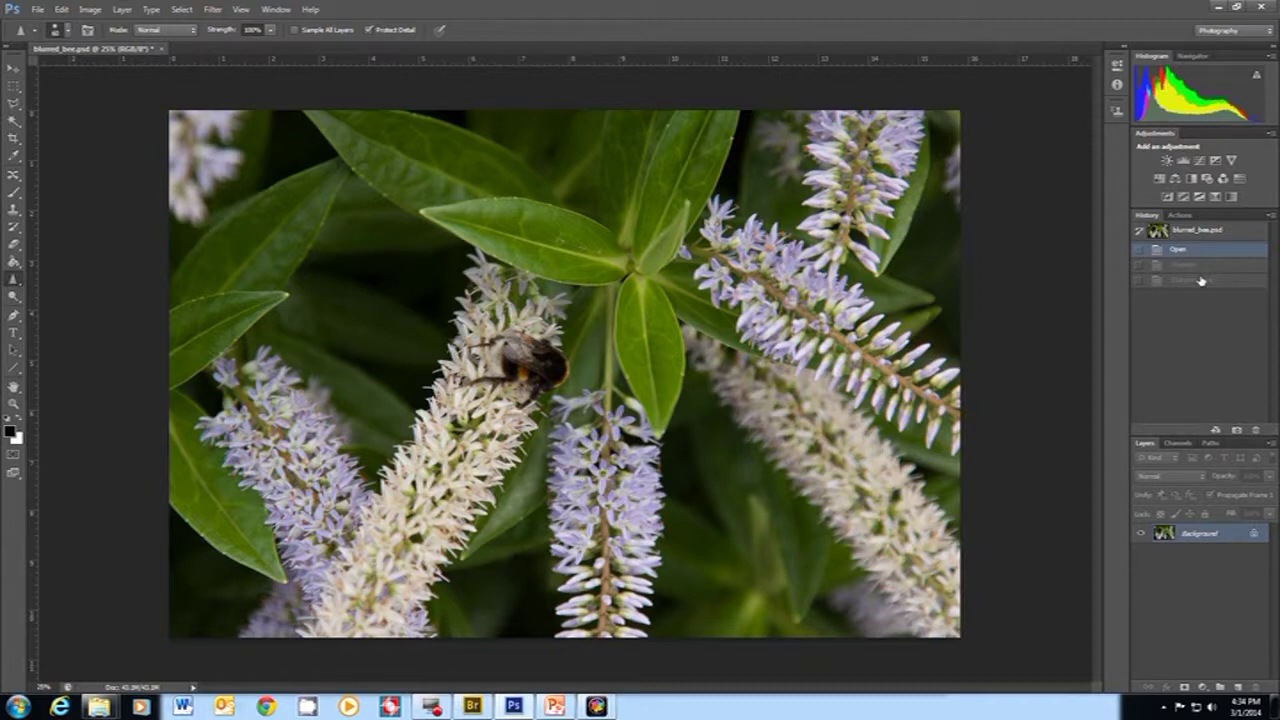
{"action": "left_click", "coordinate": [1201, 281]}
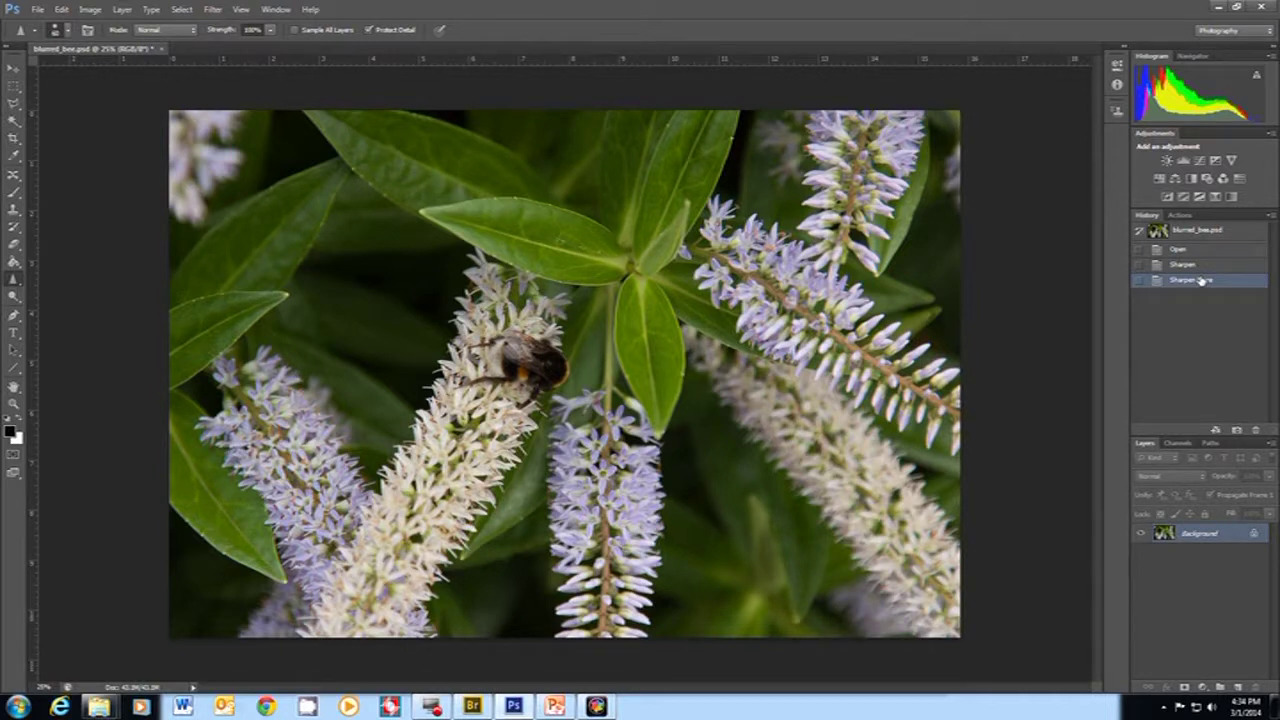
{"action": "left_click", "coordinate": [1195, 250]}
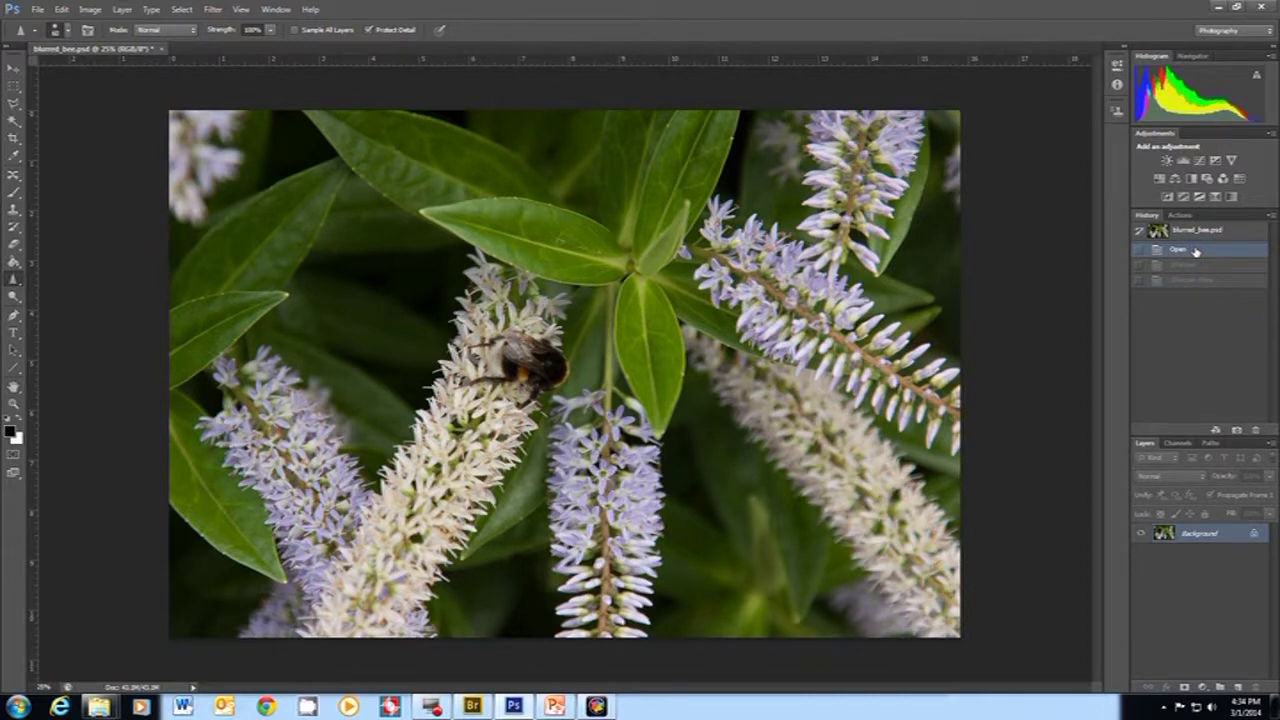
{"action": "left_click", "coordinate": [216, 11]}
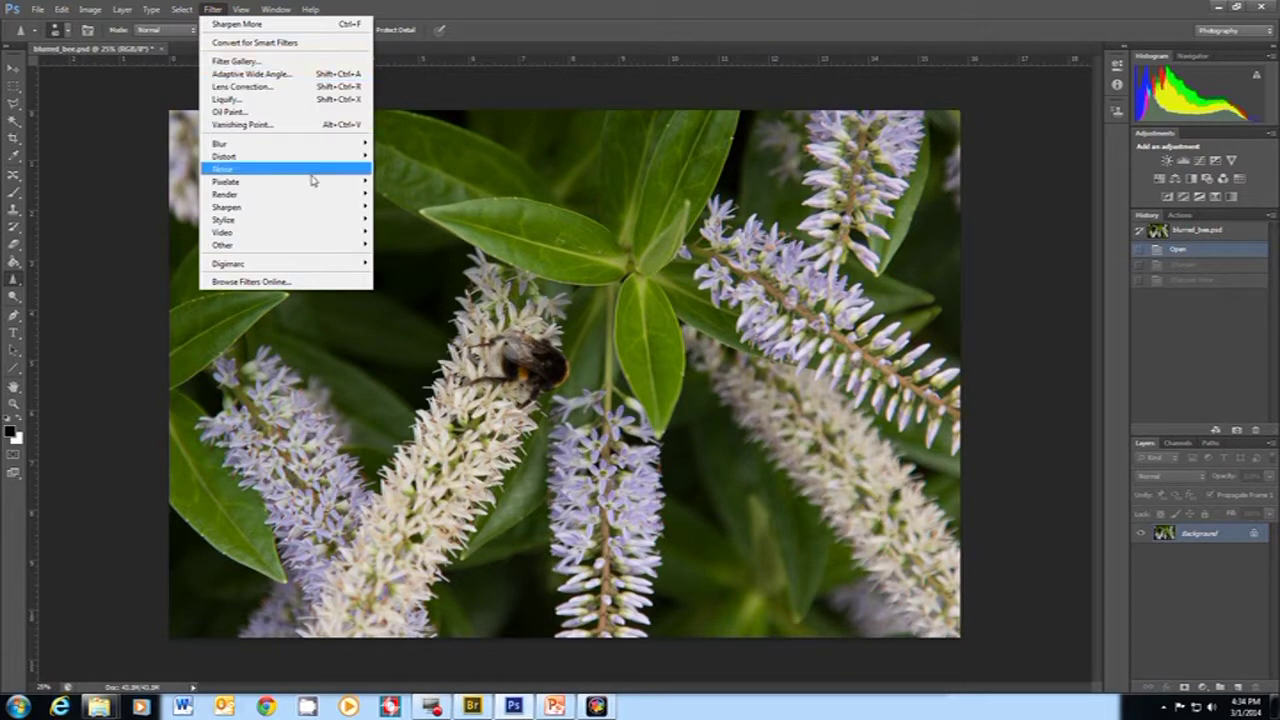
Apply Sharpen Edges to the original, zoom in, and compare it against the Open state.
{"action": "mouse_move", "coordinate": [362, 207]}
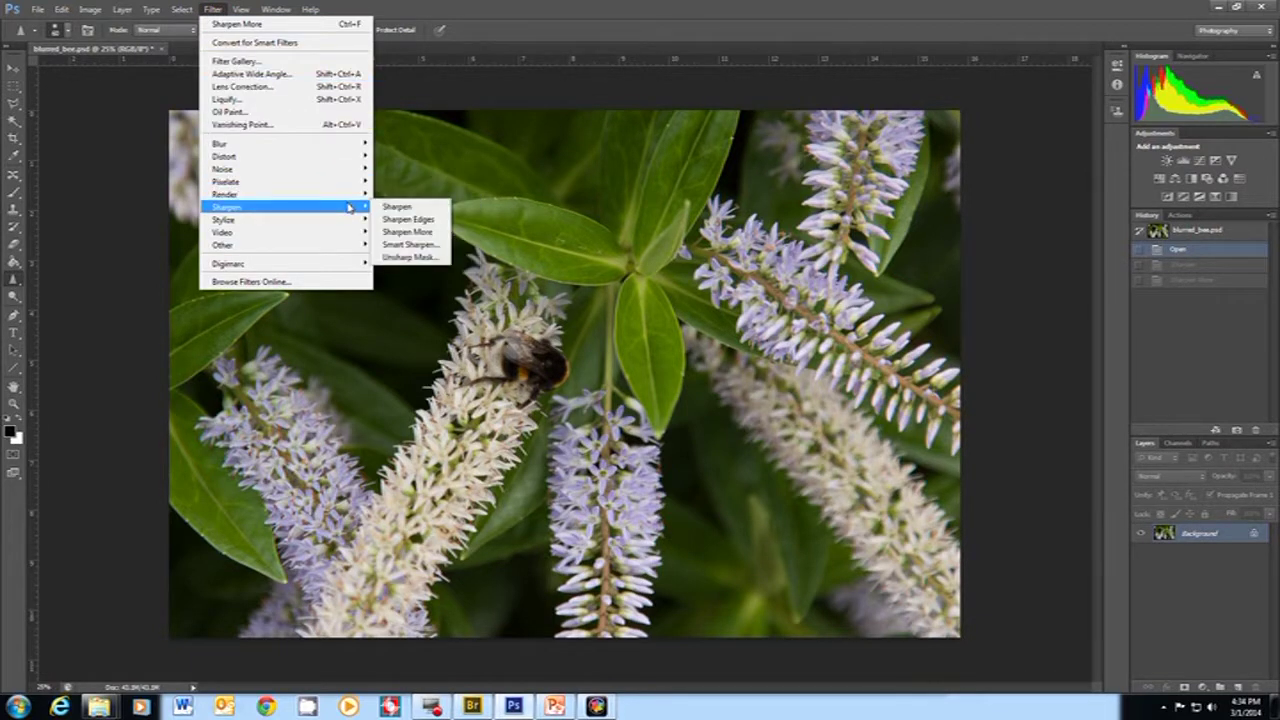
{"action": "left_click", "coordinate": [404, 219]}
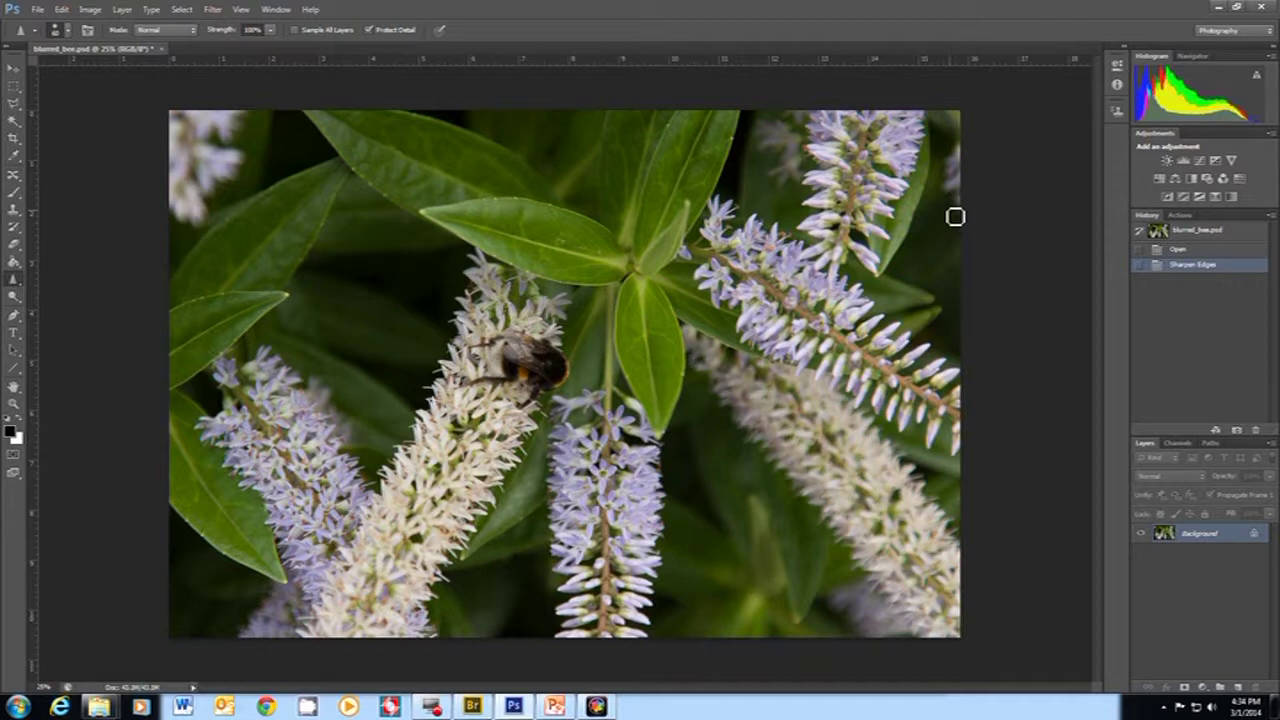
{"action": "key", "text": "ctrl+plus"}
{"action": "key", "text": "ctrl+plus"}
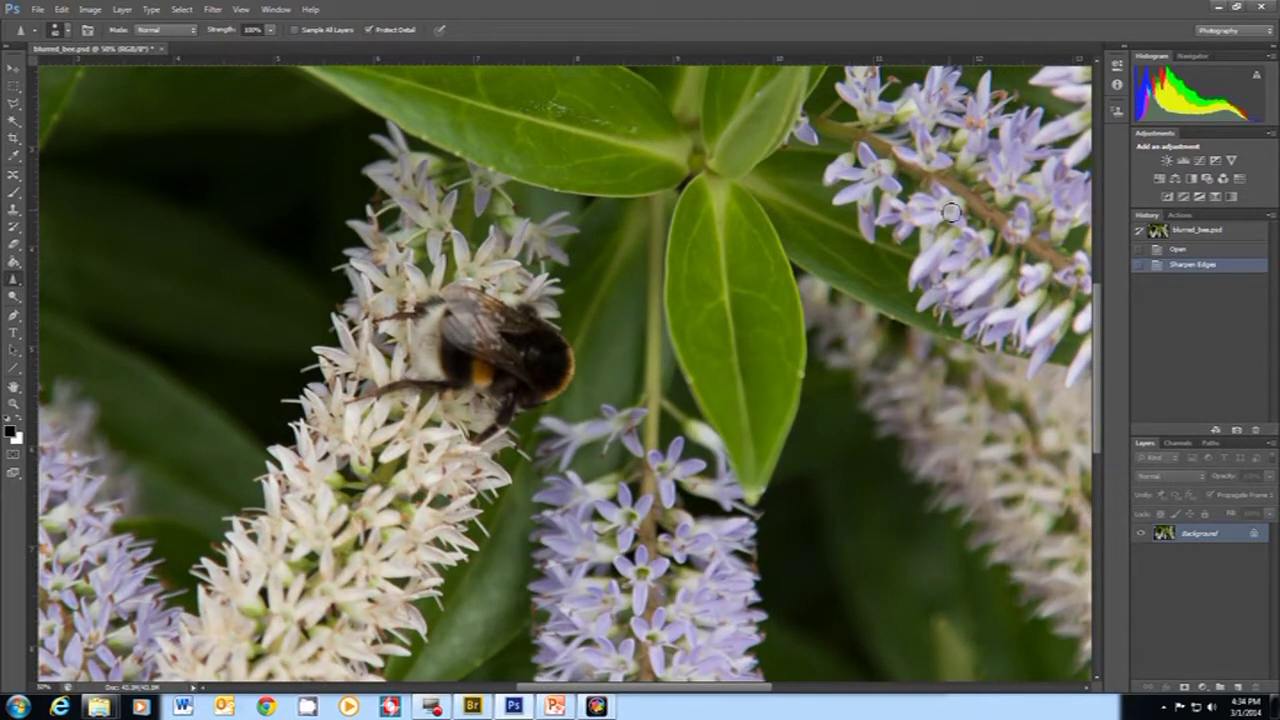
{"action": "left_click", "coordinate": [1175, 250]}
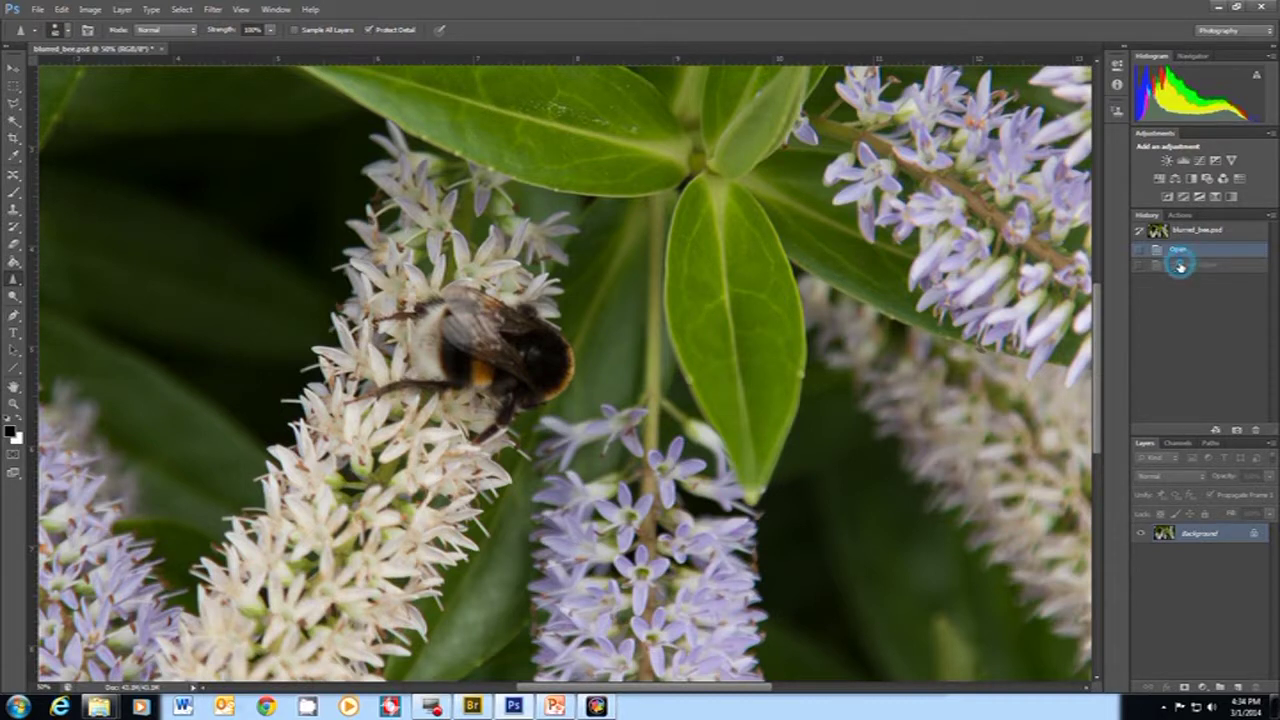
{"action": "left_click", "coordinate": [1181, 265]}
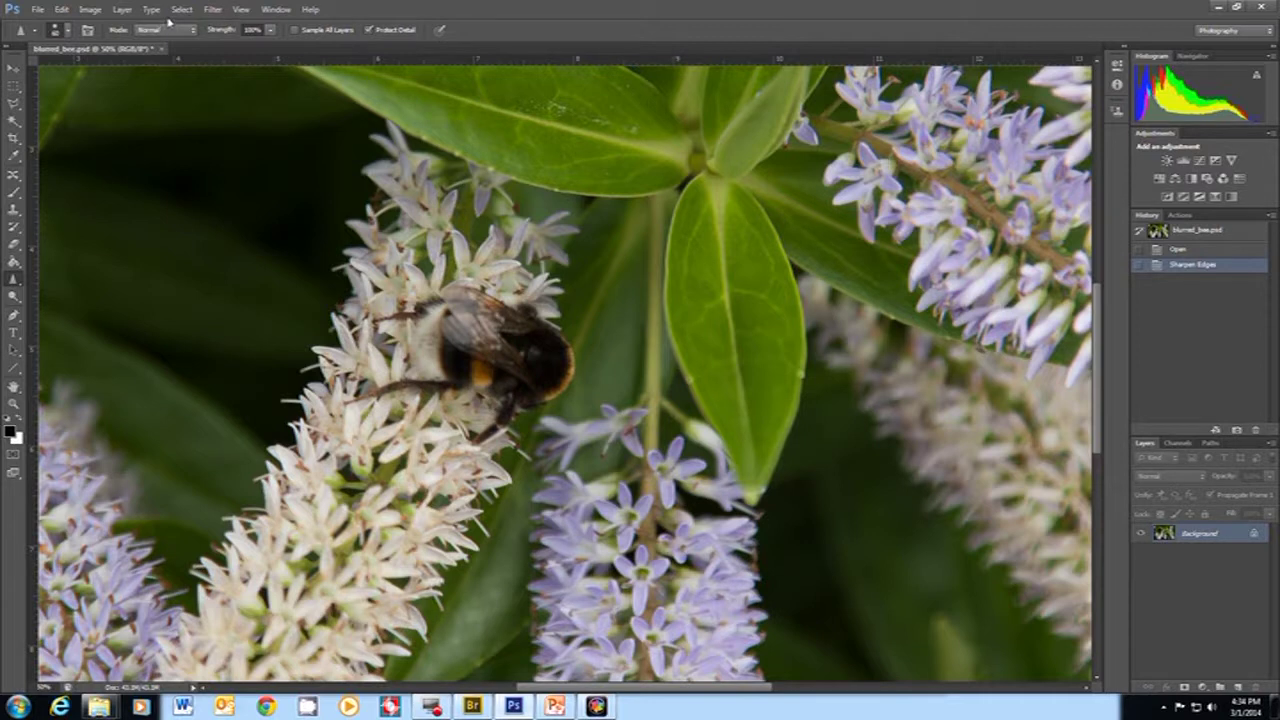
Stack Sharpen More on Sharpen Edges, zoom out to 25%, then step History back to Open.
{"action": "left_click", "coordinate": [207, 11]}
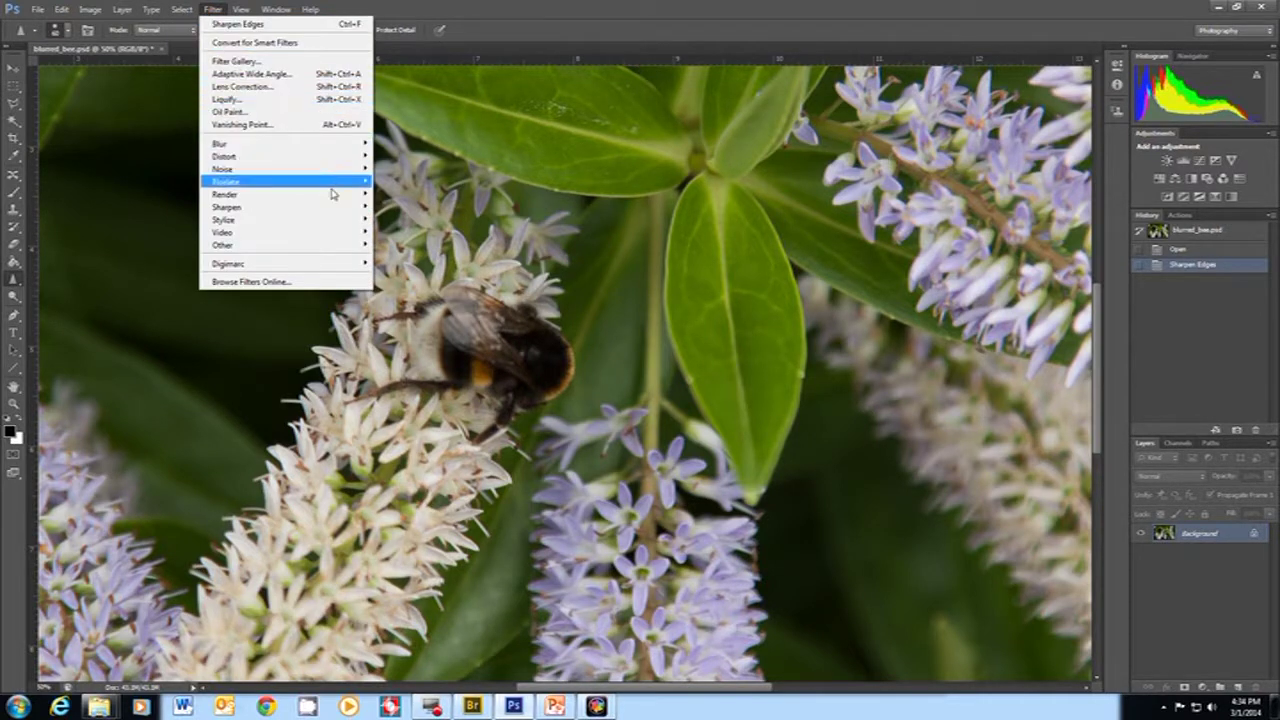
{"action": "mouse_move", "coordinate": [358, 207]}
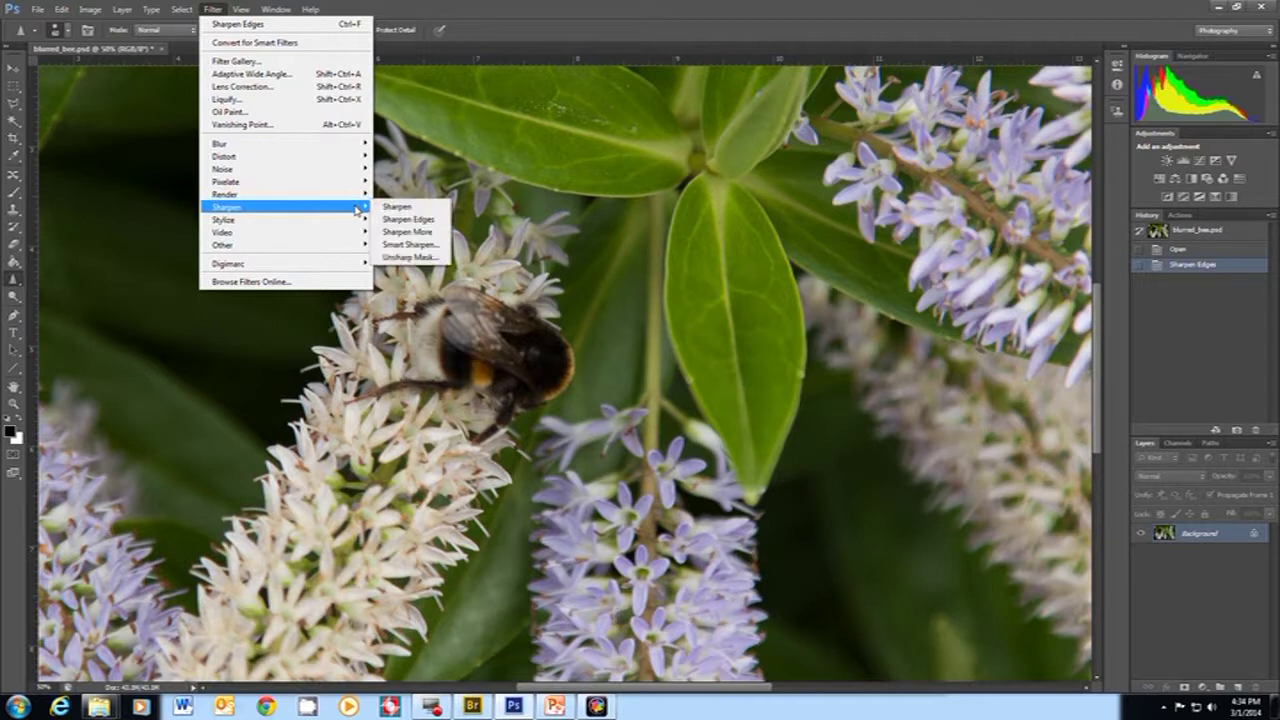
{"action": "left_click", "coordinate": [410, 232]}
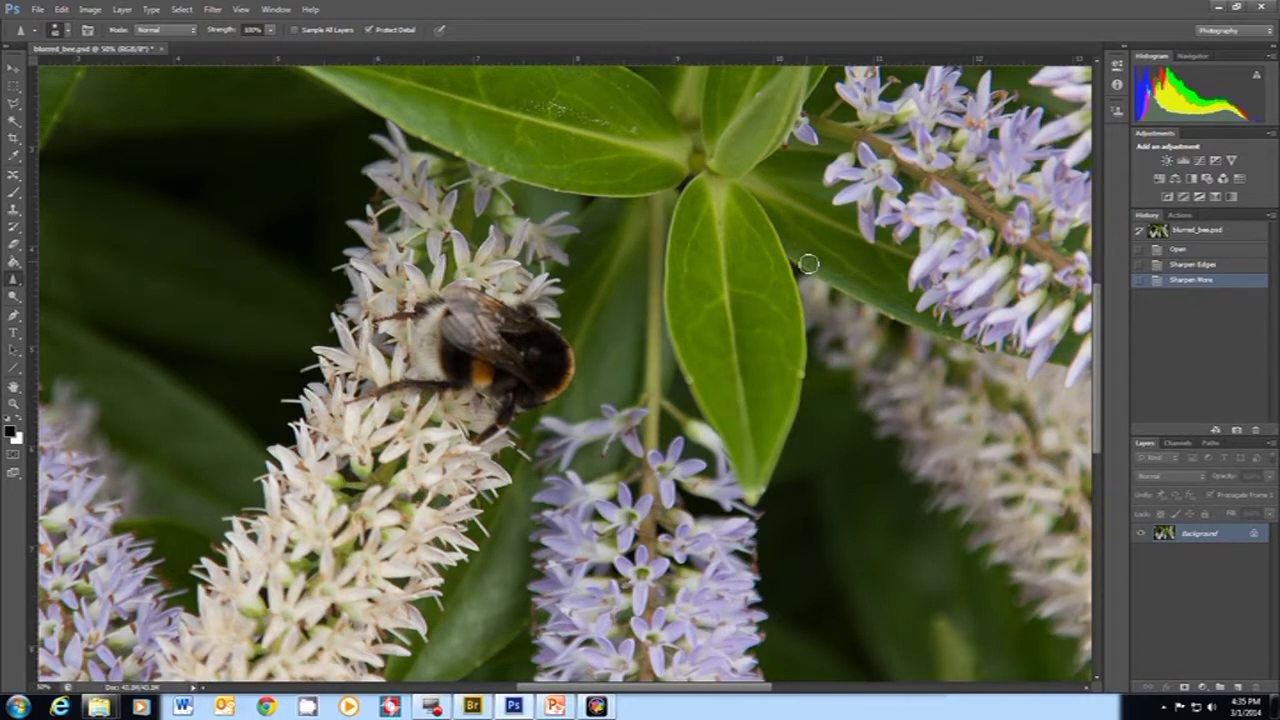
{"action": "key", "text": "ctrl+minus"}
{"action": "key", "text": "ctrl+minus"}
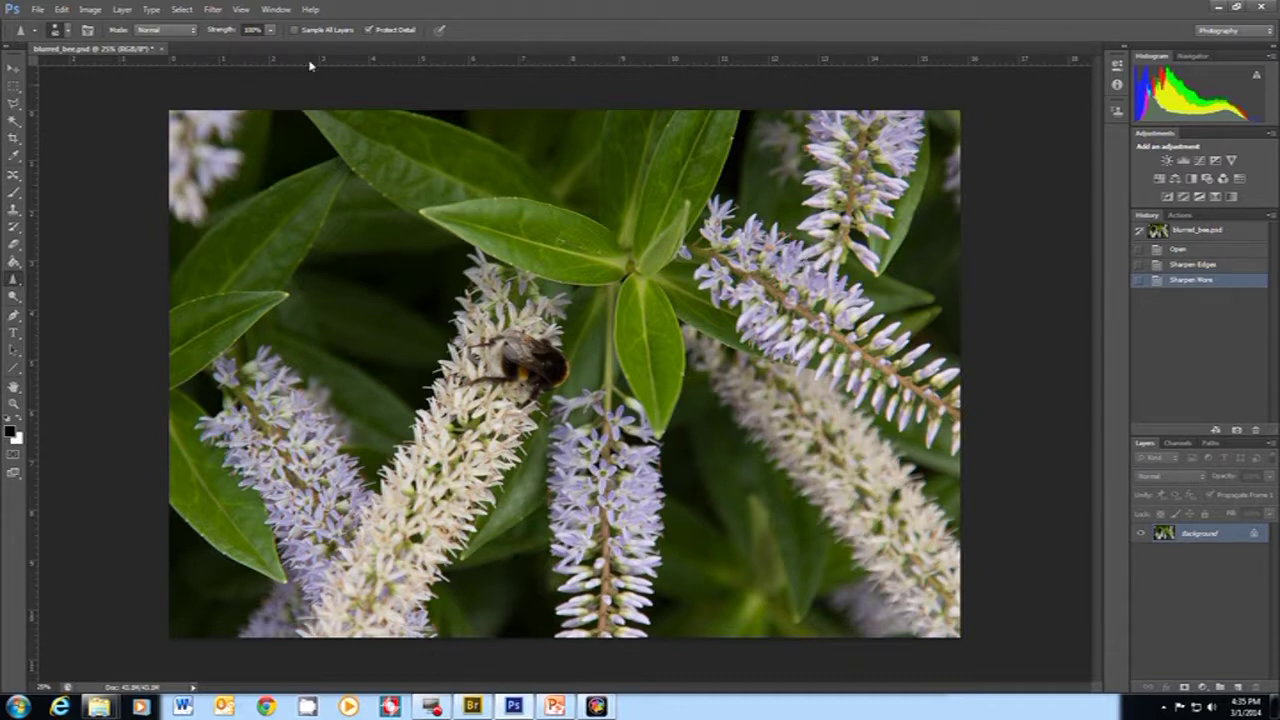
{"action": "left_click", "coordinate": [1182, 250]}
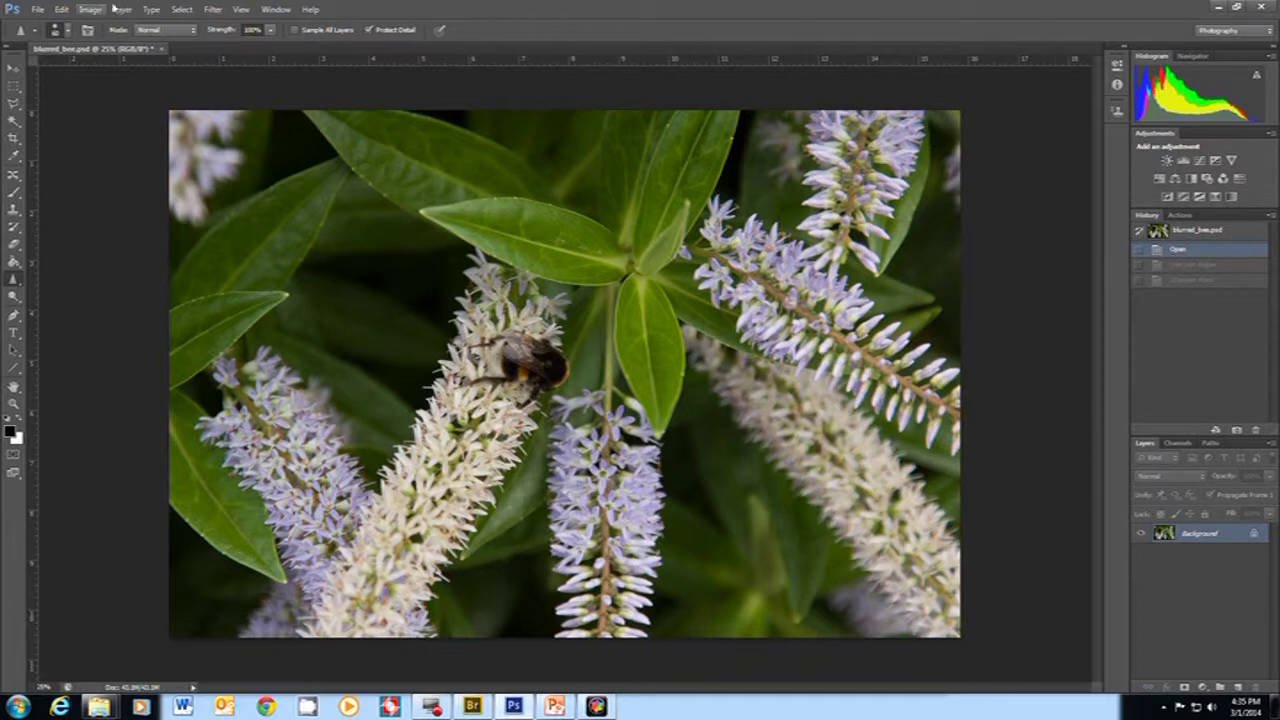
Open the Smart Sharpen dialog, previewing defaults of 1.3 px radius and Gaussian Blur removal.
{"action": "left_click", "coordinate": [211, 10]}
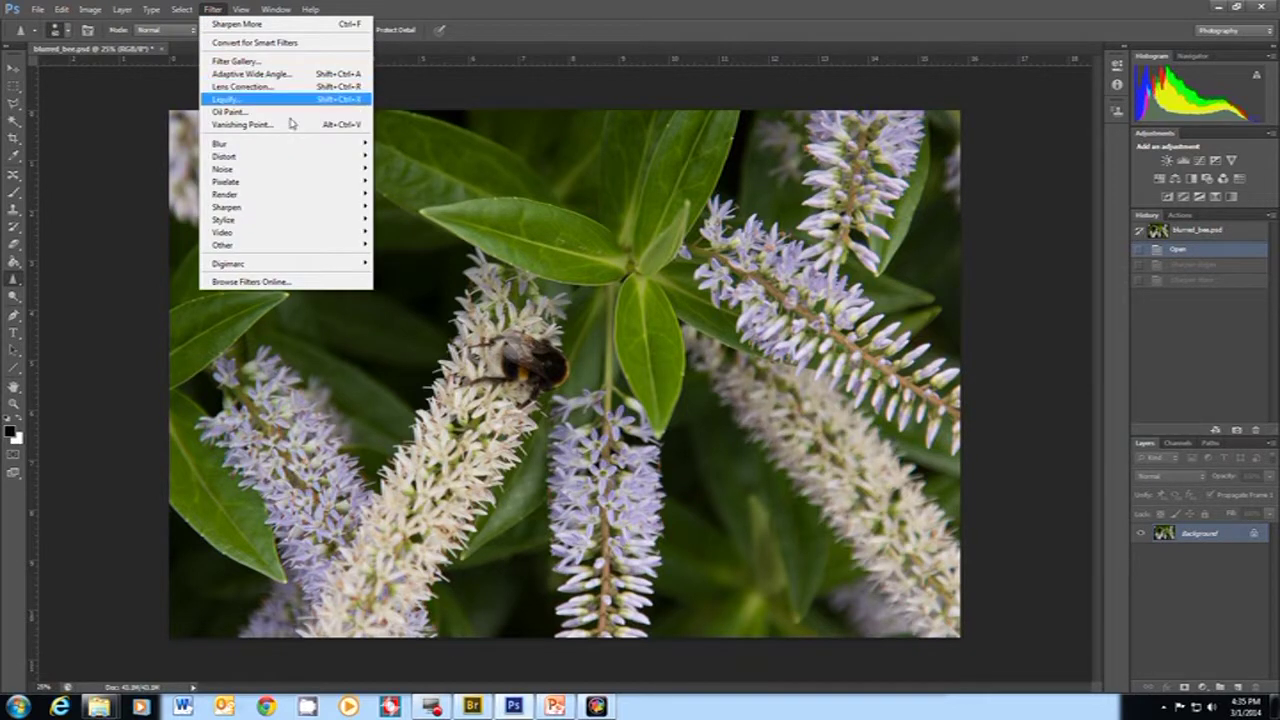
{"action": "mouse_move", "coordinate": [347, 208]}
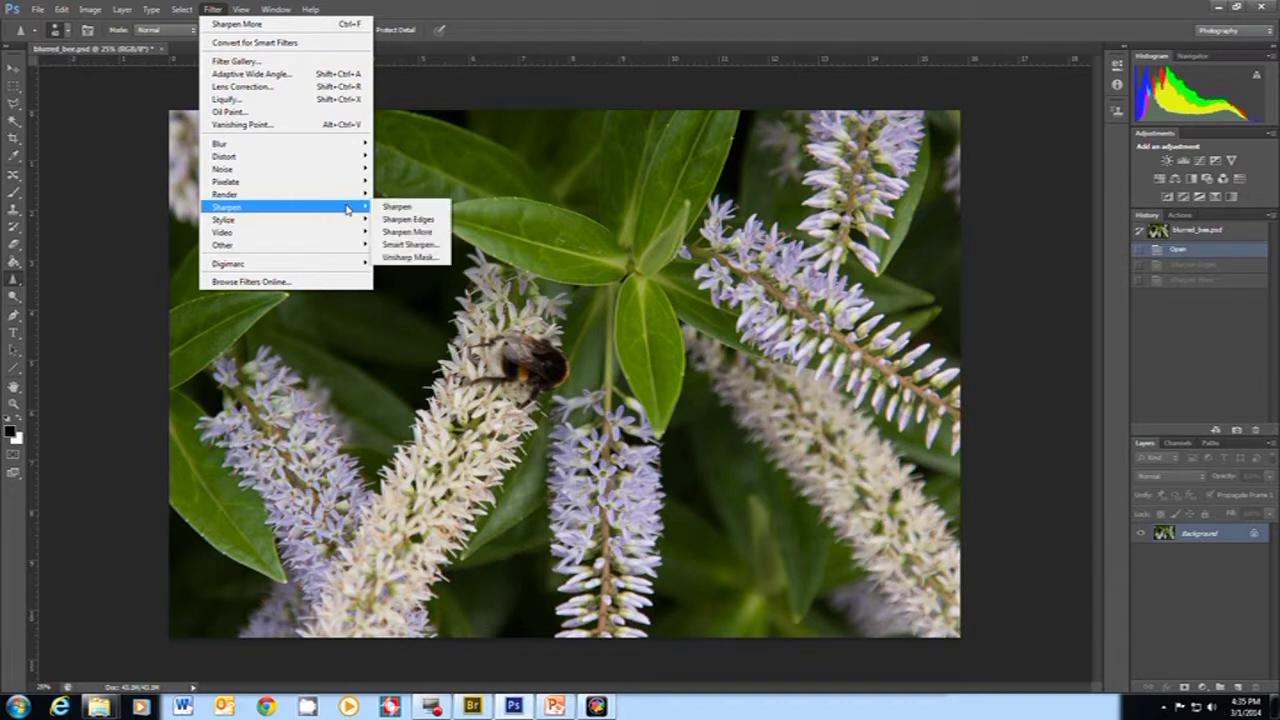
{"action": "left_click", "coordinate": [420, 246]}
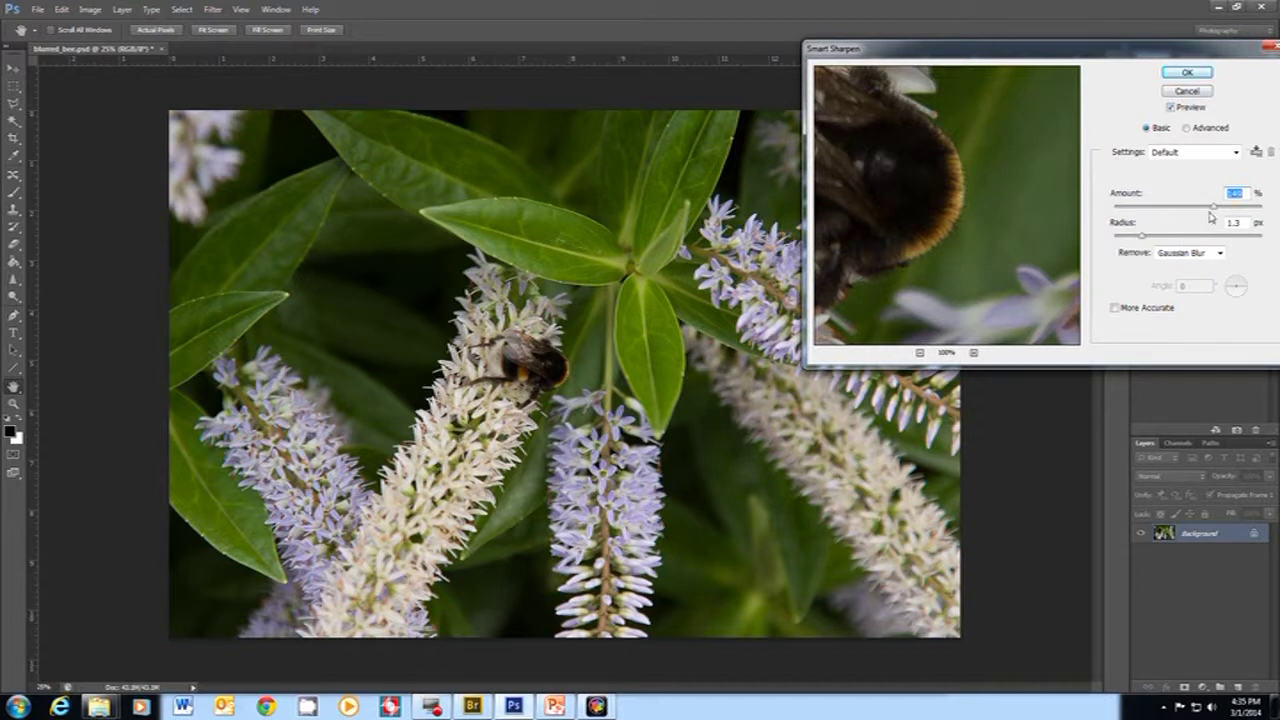
Lower the Smart Sharpen Amount and apply it at 1.3 px radius.
{"action": "left_click_drag", "start_coordinate": [1214, 211], "coordinate": [1165, 207]}
{"action": "left_click", "coordinate": [1188, 73]}
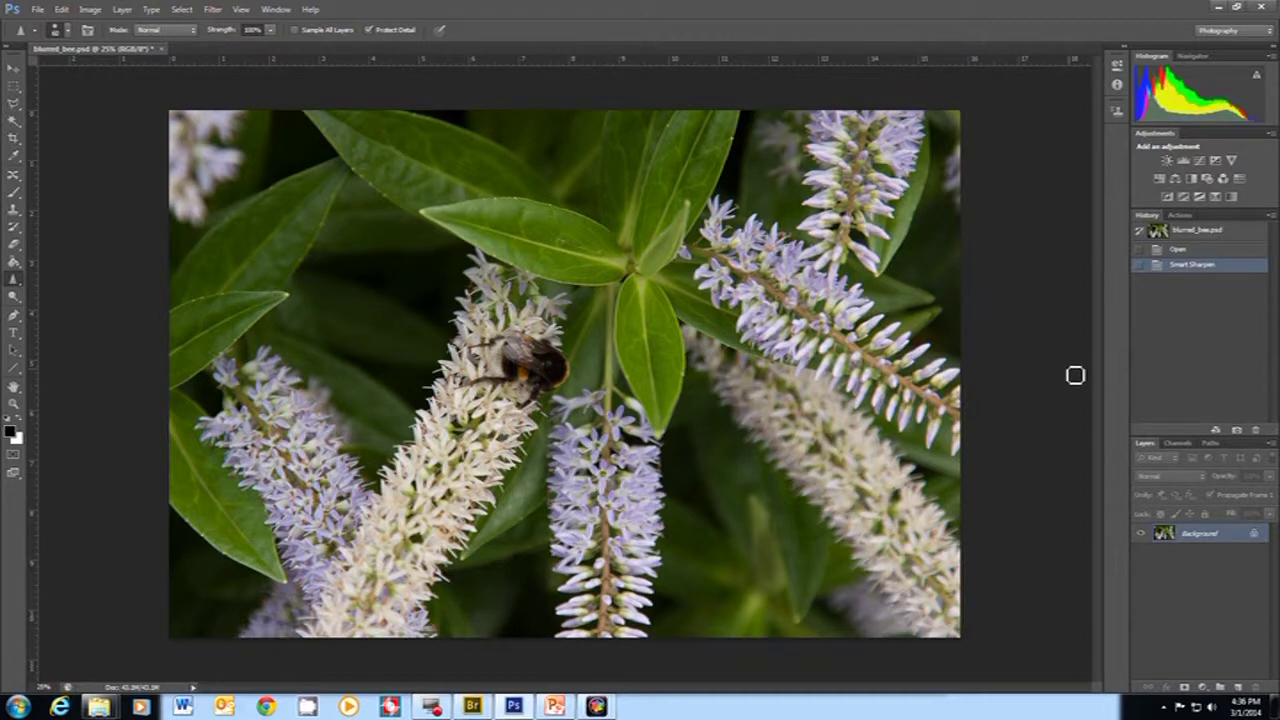
Zoom in on the bee, toggle History between Open and Smart Sharpen, then settle on Open.
{"action": "key", "text": "ctrl+plus"}
{"action": "key", "text": "ctrl+plus"}
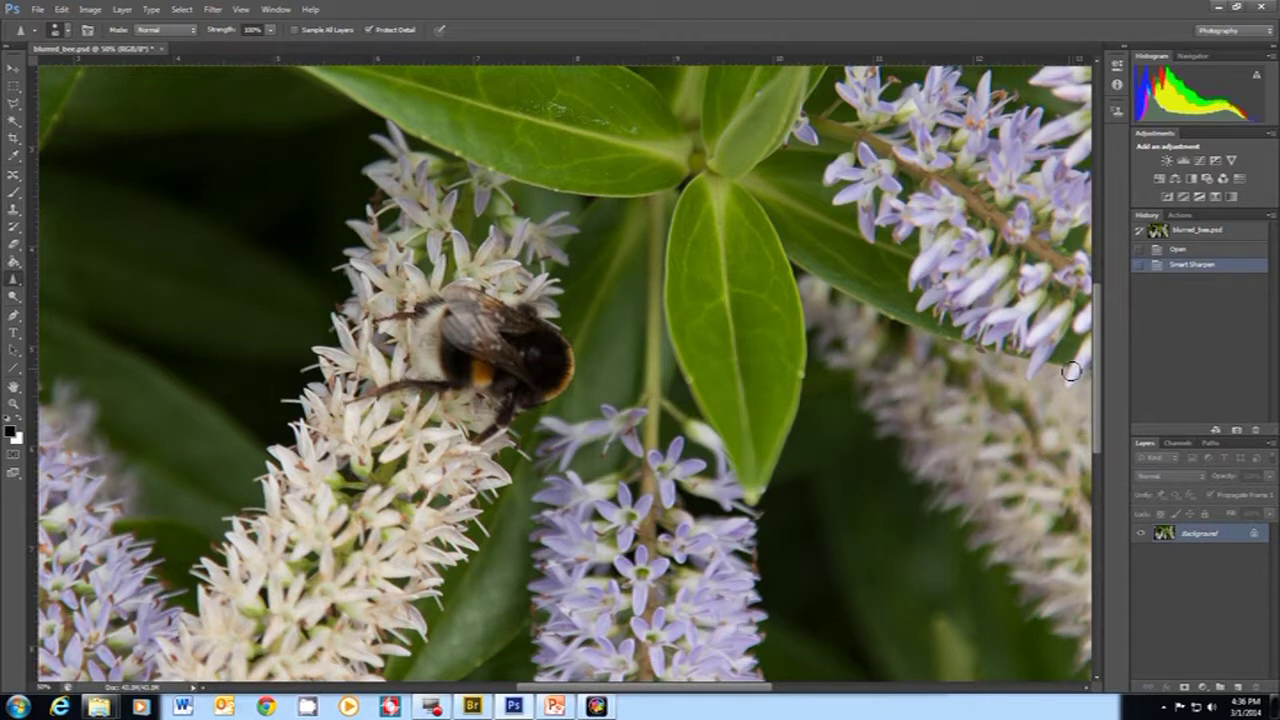
{"action": "left_click", "coordinate": [1200, 251]}
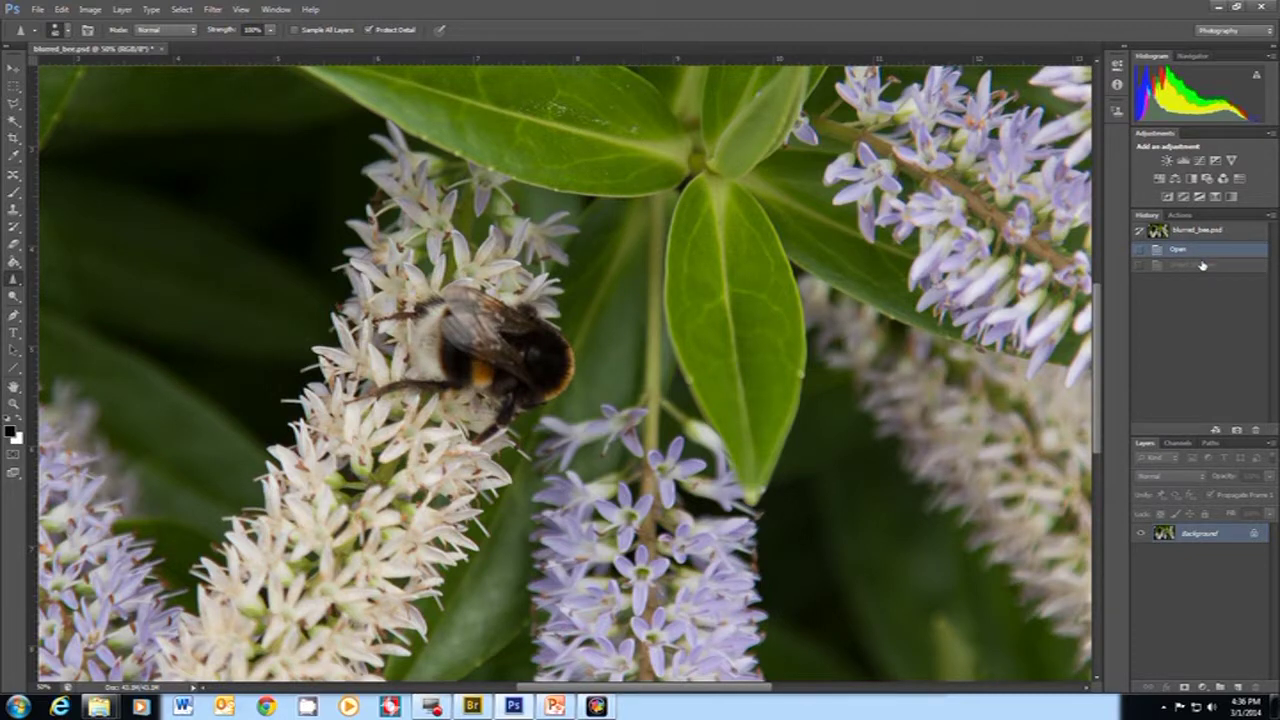
{"action": "left_click", "coordinate": [1202, 265]}
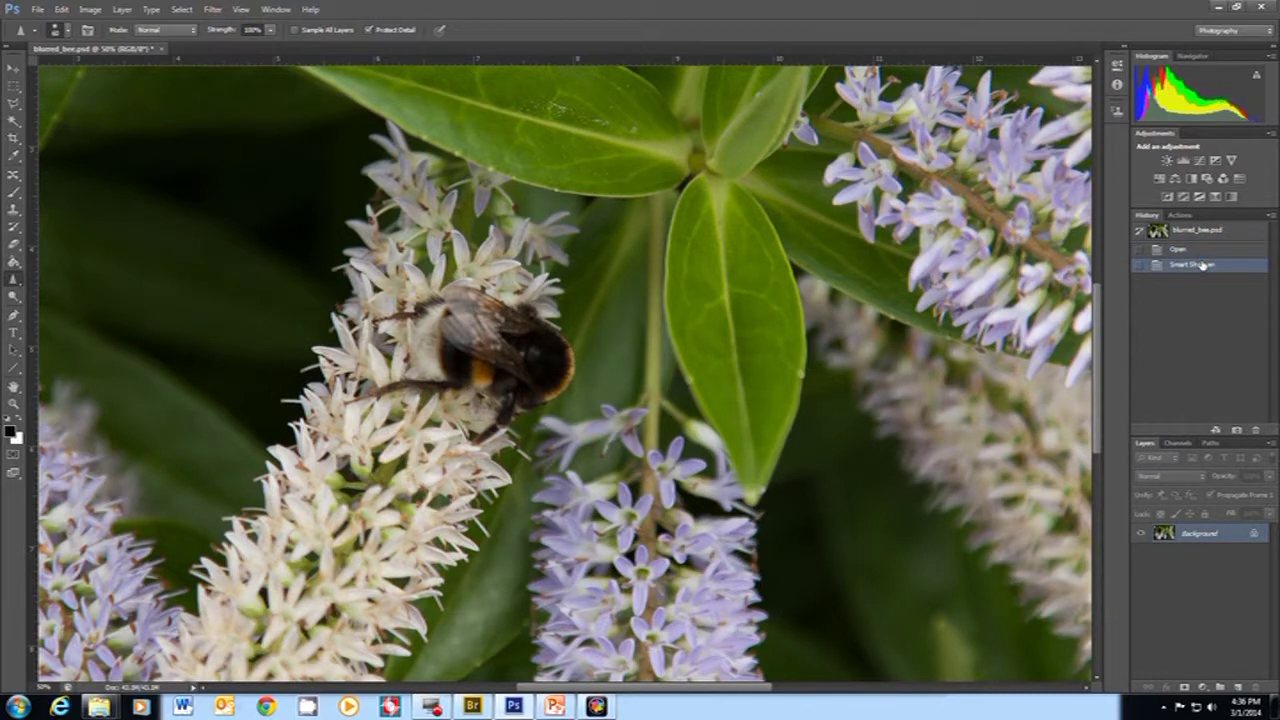
{"action": "key", "text": "ctrl+minus"}
{"action": "key", "text": "ctrl+minus"}
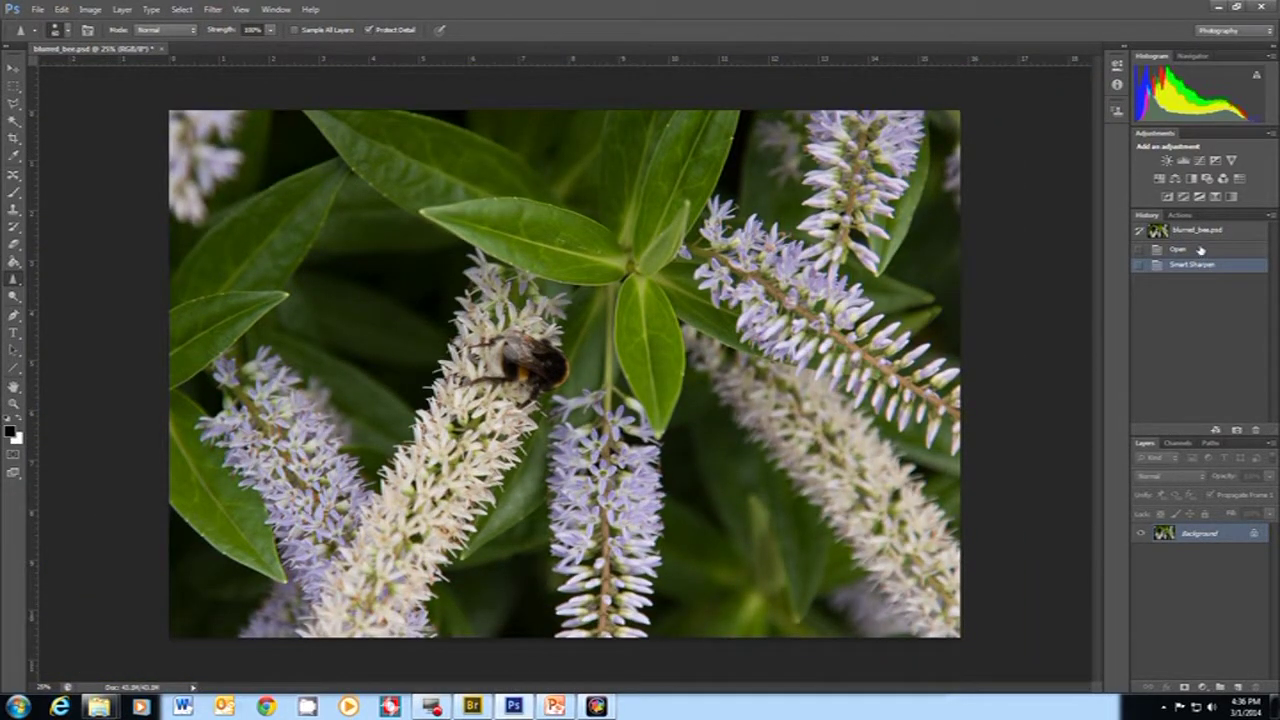
{"action": "left_click", "coordinate": [1200, 250]}
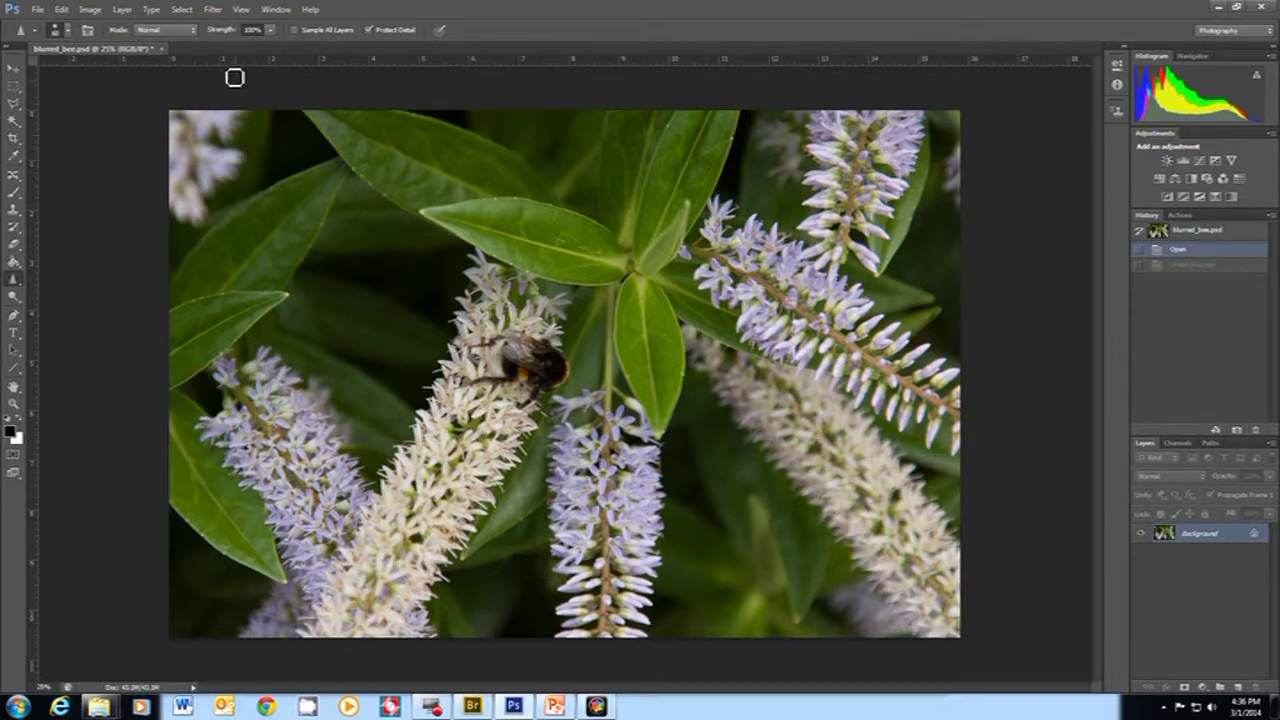
Apply Filter > Sharpen > Unsharp Mask with radius 2.3, a strong amount and 0 threshold.
{"action": "left_click", "coordinate": [213, 10]}
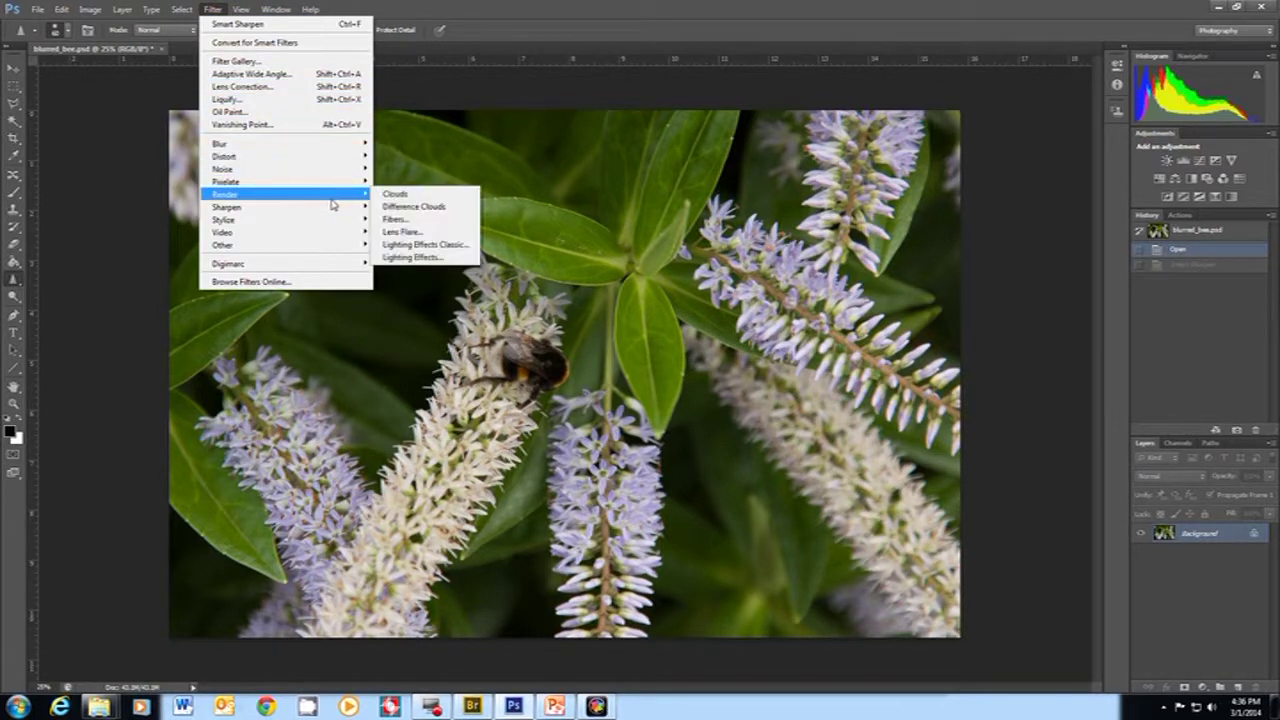
{"action": "mouse_move", "coordinate": [342, 210]}
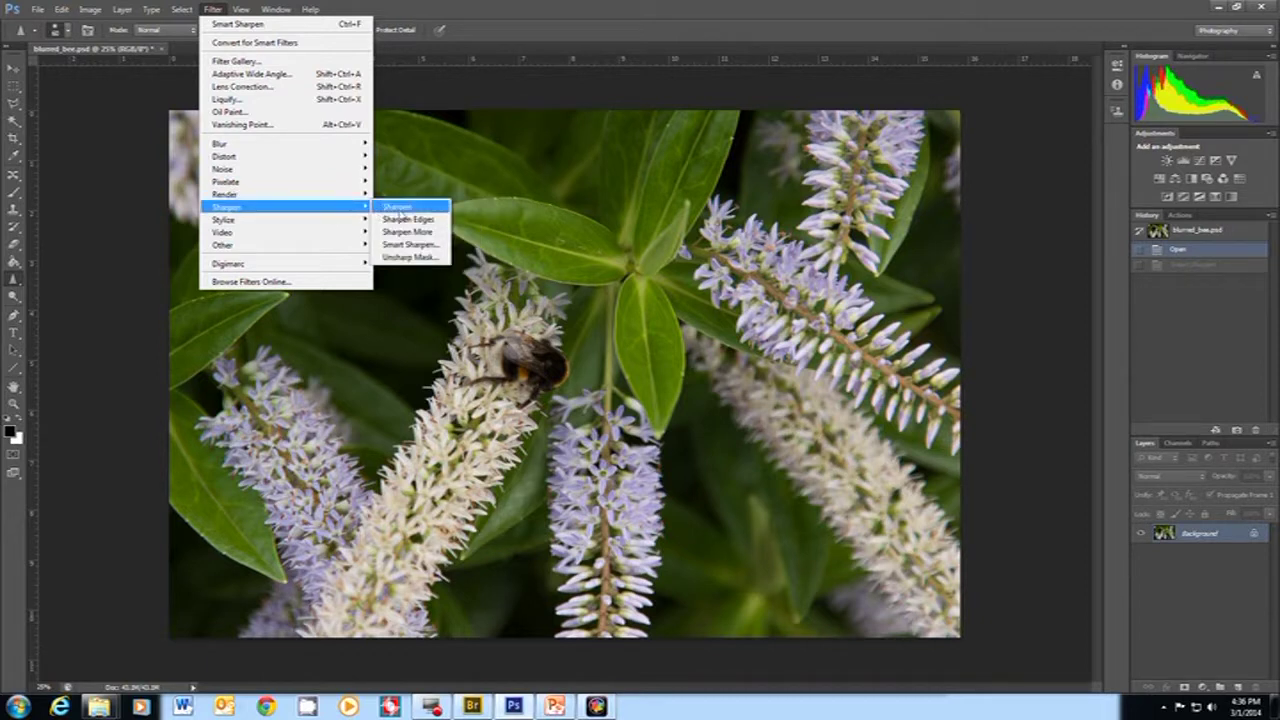
{"action": "left_click", "coordinate": [423, 258]}
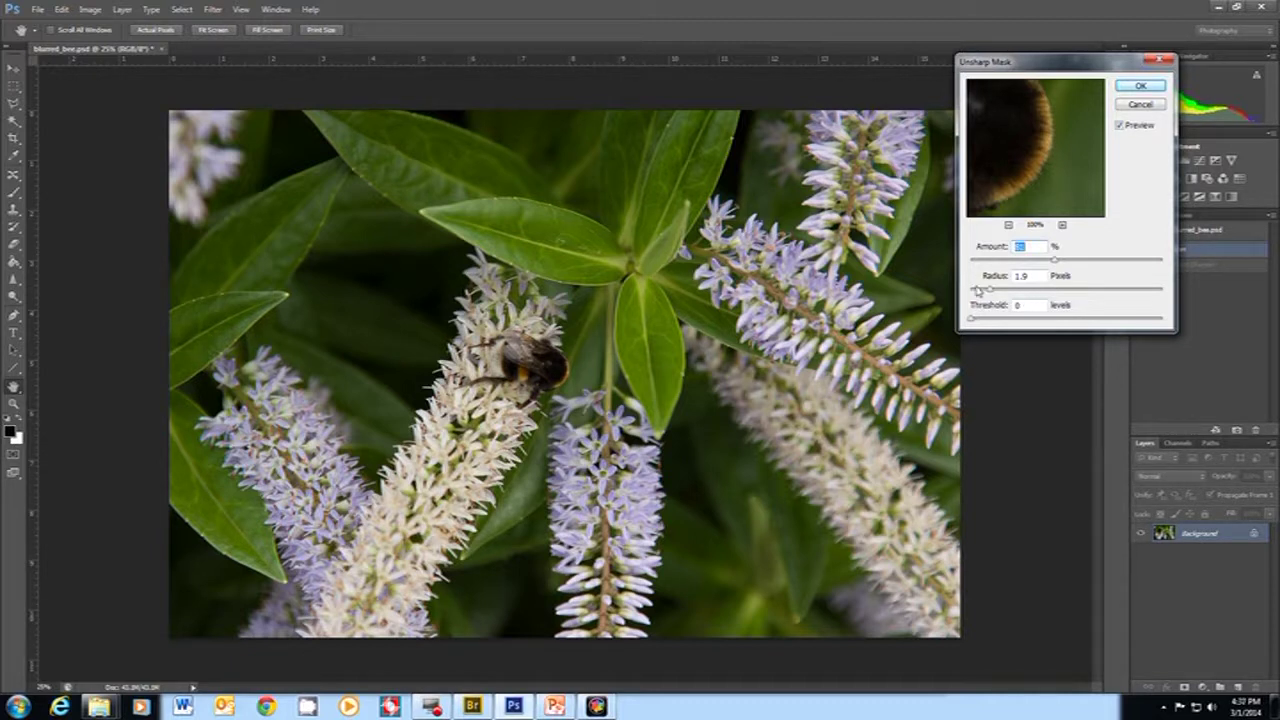
{"action": "left_click_drag", "start_coordinate": [990, 289], "coordinate": [996, 289]}
{"action": "left_click", "coordinate": [1054, 261]}
{"action": "left_click_drag", "start_coordinate": [1016, 262], "coordinate": [1031, 262]}
{"action": "left_click_drag", "start_coordinate": [1033, 261], "coordinate": [1141, 262]}
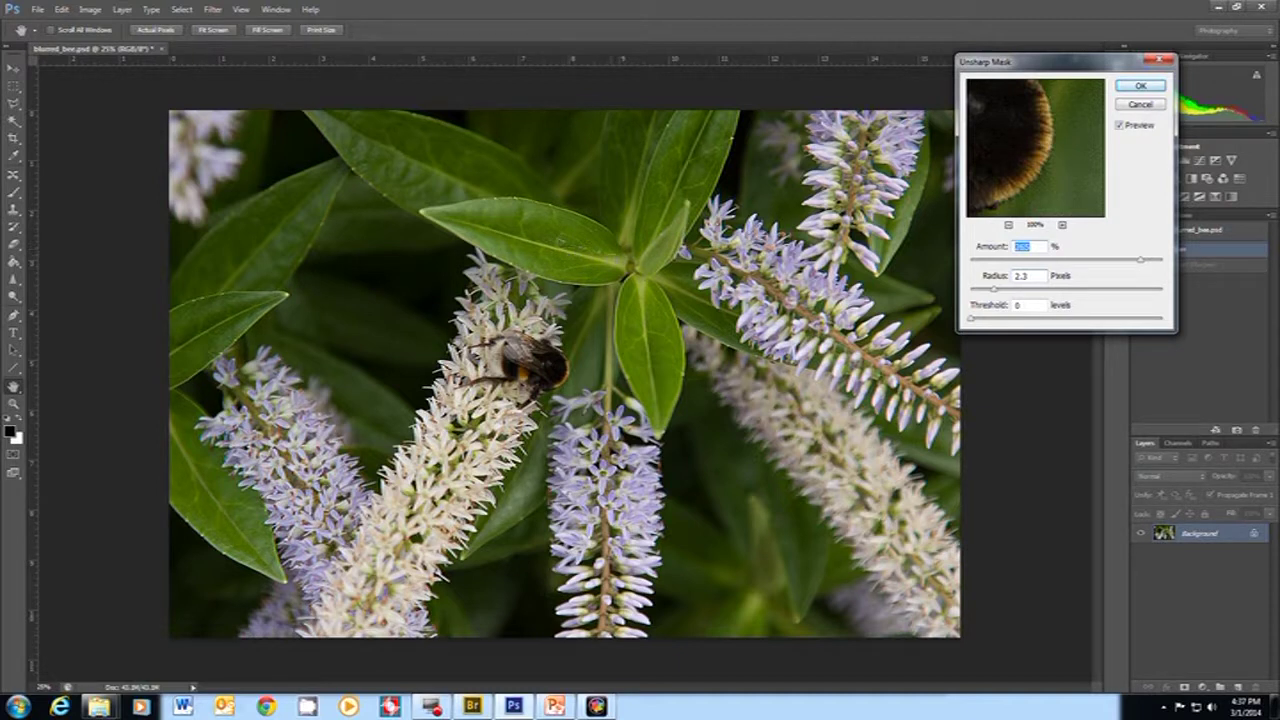
{"action": "left_click", "coordinate": [572, 246]}
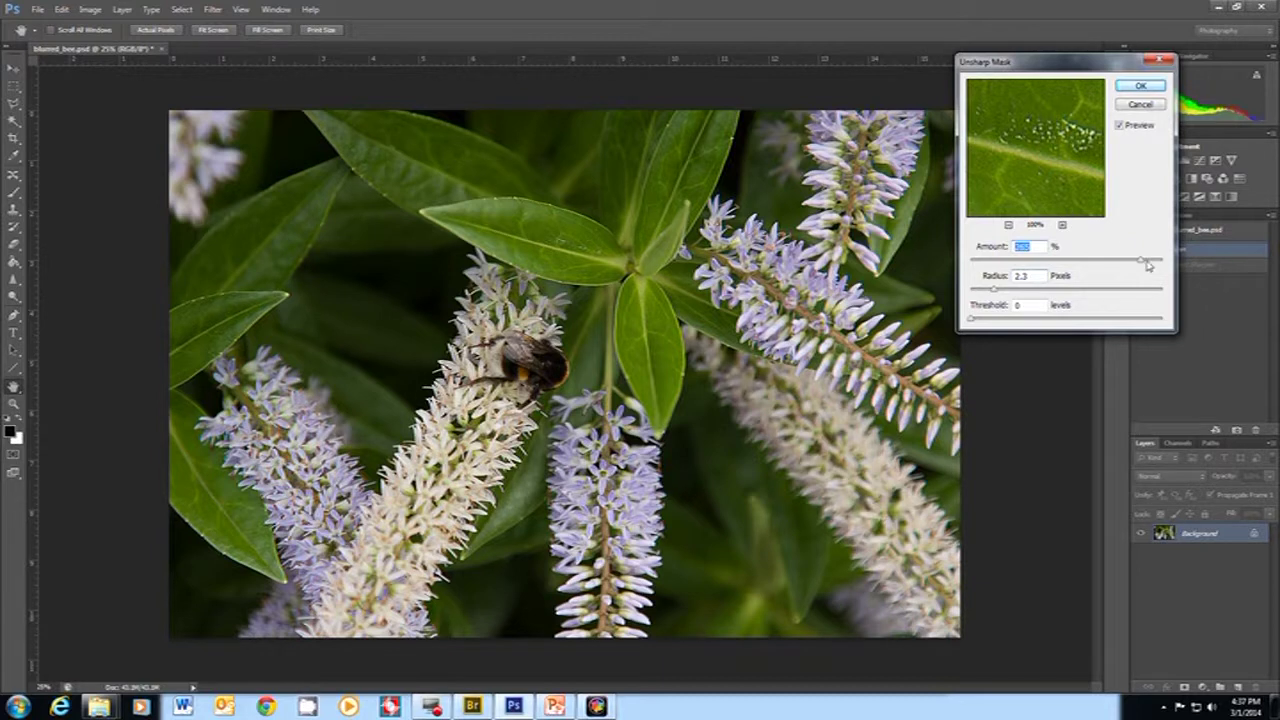
{"action": "left_click_drag", "start_coordinate": [1140, 264], "coordinate": [1101, 262]}
{"action": "left_click", "coordinate": [1140, 86]}
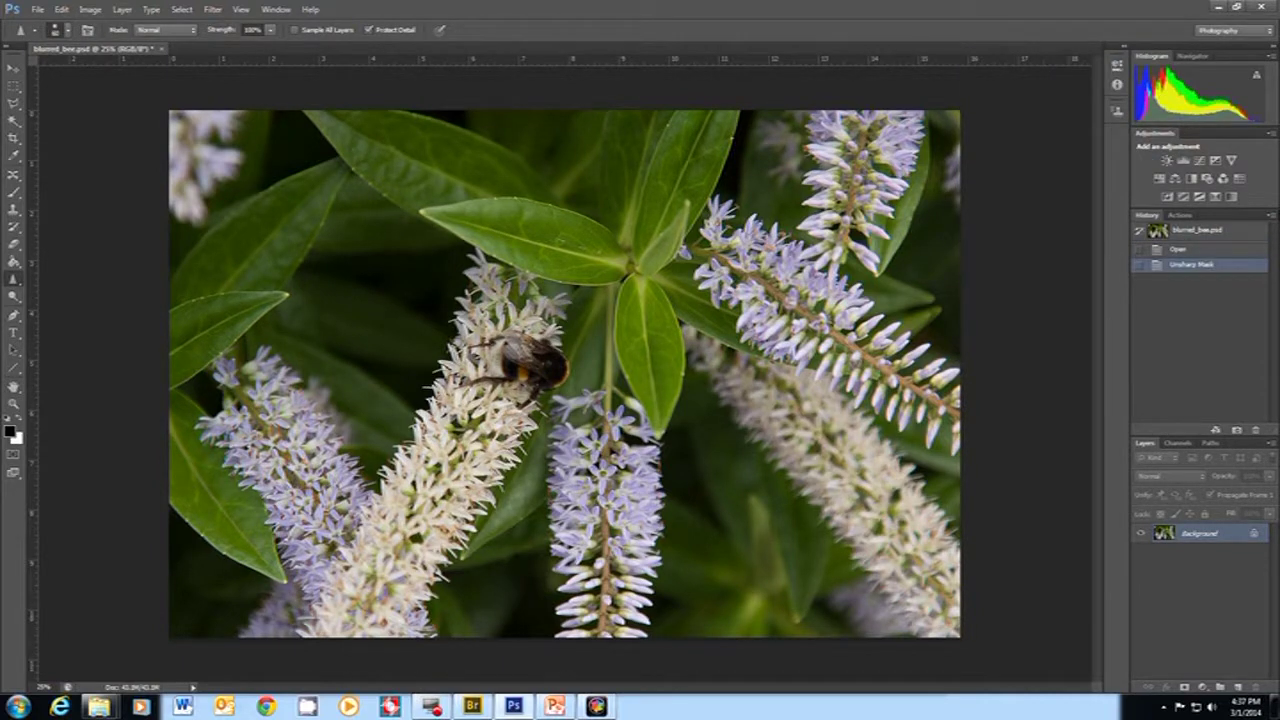
Zoom in and toggle History between Open and Unsharp Mask, ending on Open zoomed out to 25%.
{"action": "key", "text": "ctrl+plus"}
{"action": "key", "text": "ctrl+plus"}
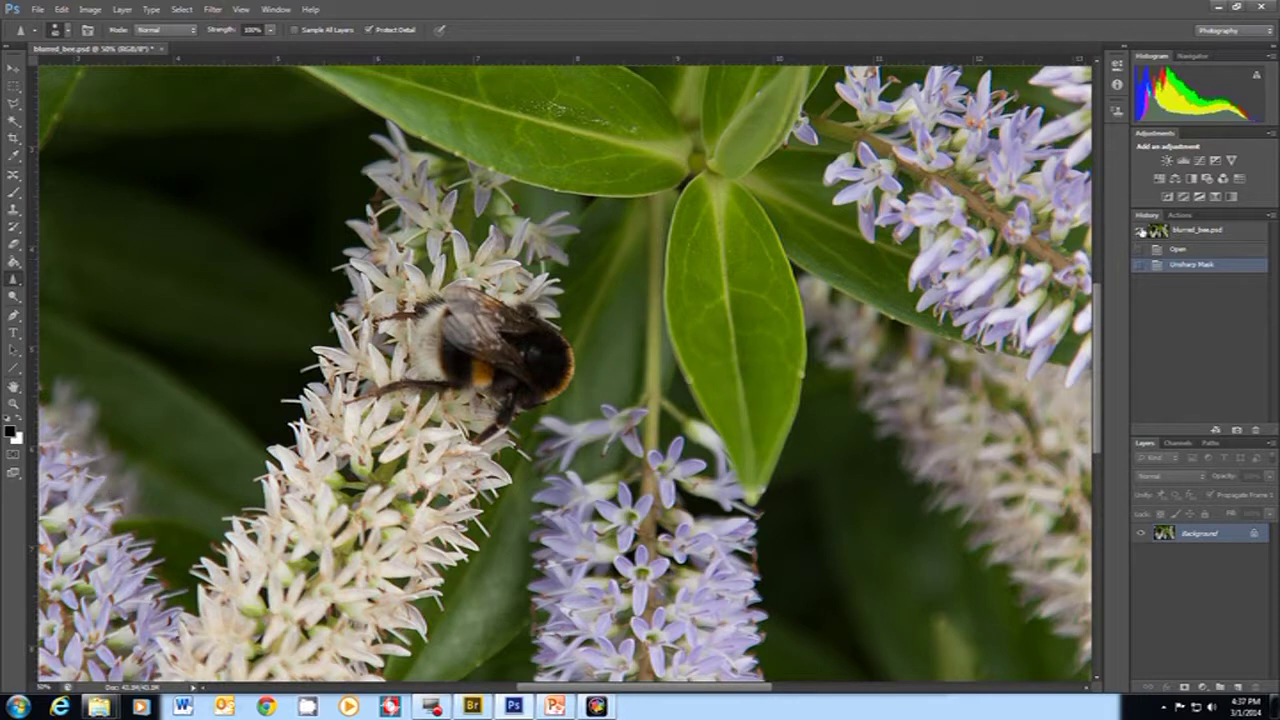
{"action": "left_click", "coordinate": [1175, 250]}
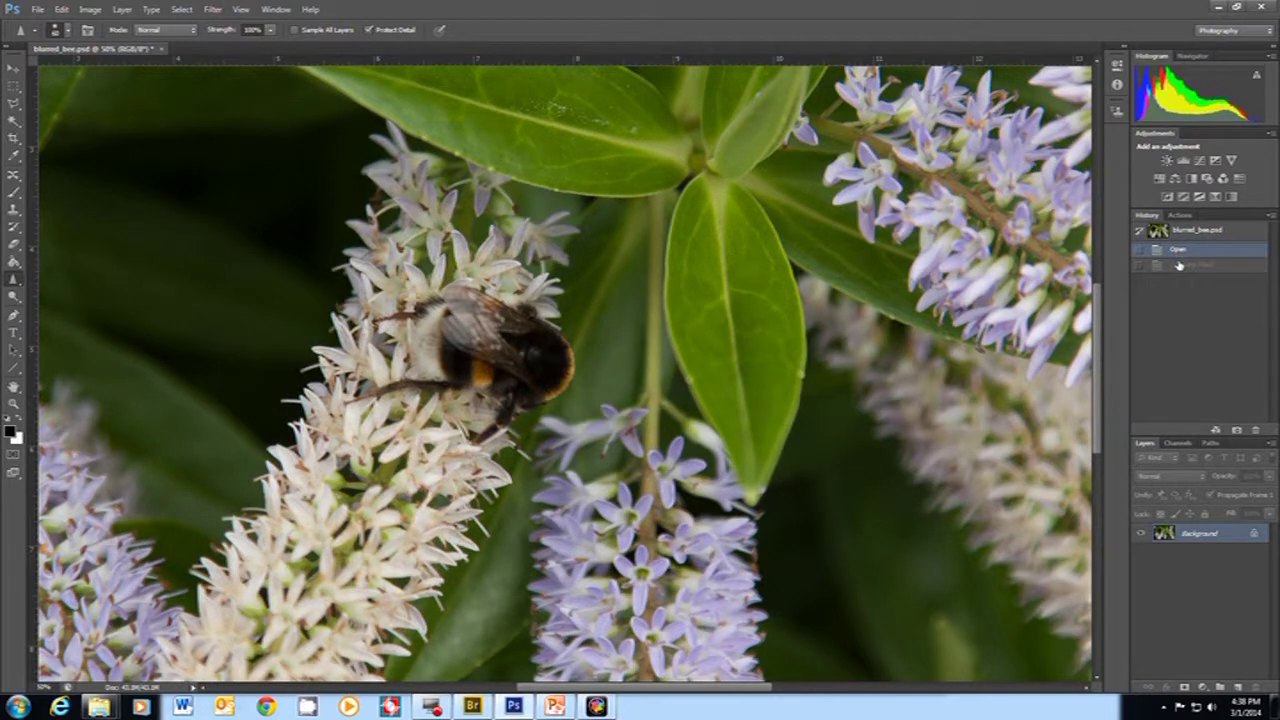
{"action": "left_click", "coordinate": [1179, 265]}
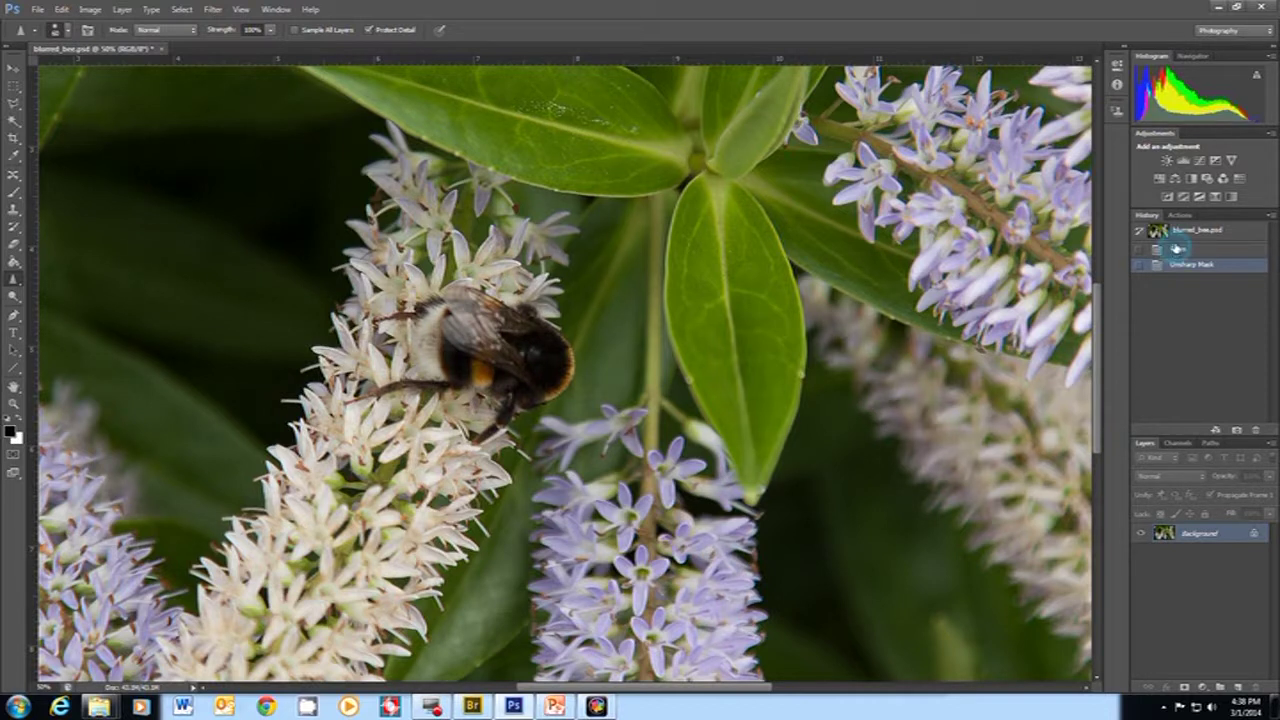
{"action": "left_click", "coordinate": [1177, 250]}
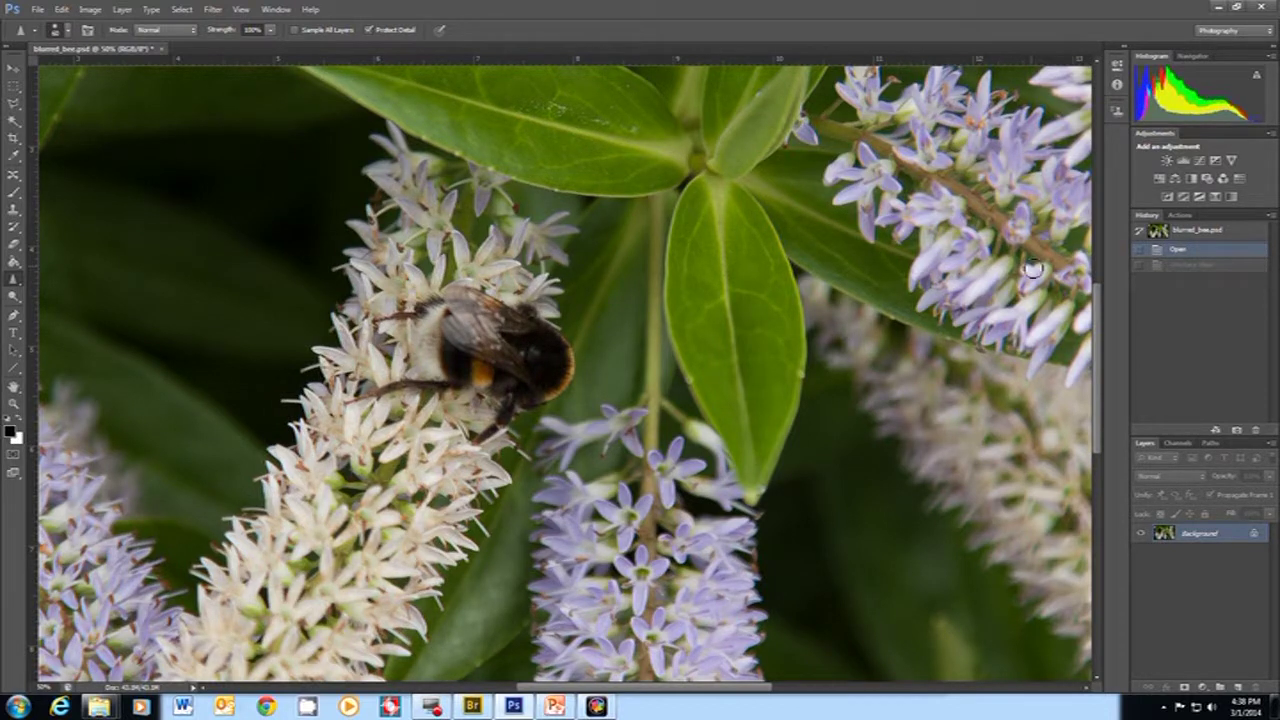
{"action": "key", "text": "ctrl+minus"}
{"action": "key", "text": "ctrl+minus"}
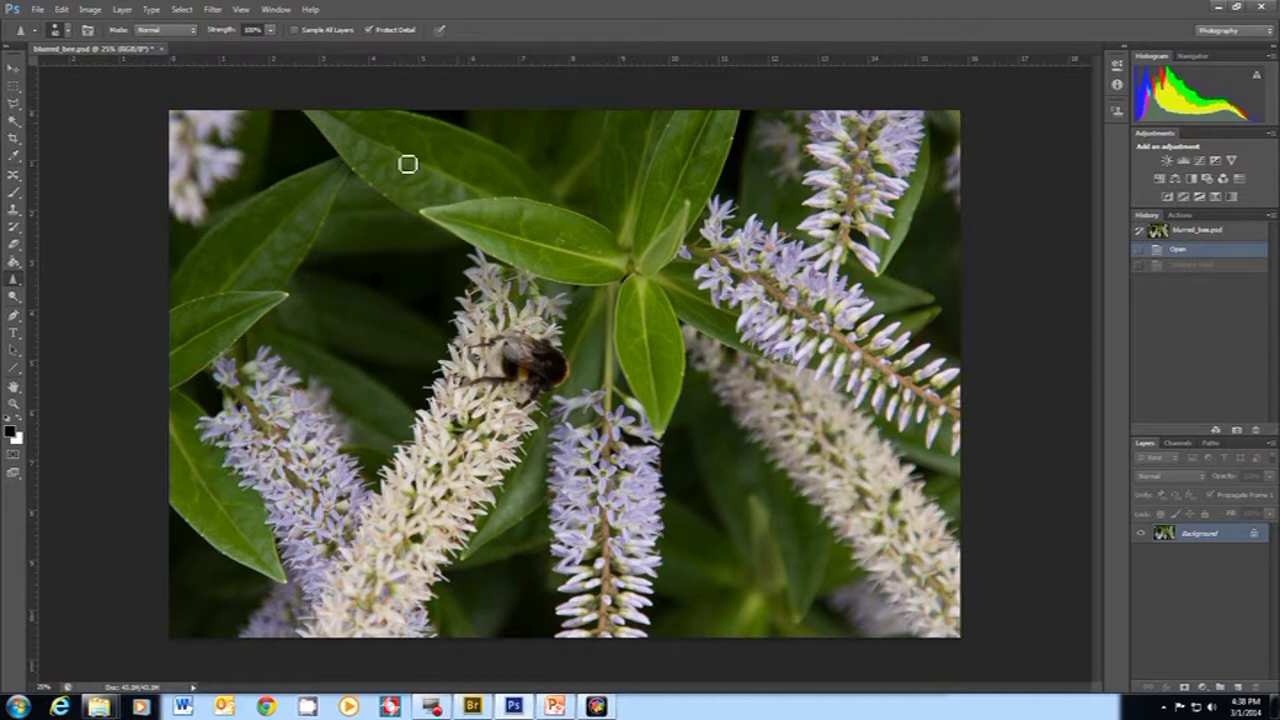
Pick the Sharpen Tool from the Blur tool flyout and drag its brush Size slider larger.
{"action": "left_click", "coordinate": [21, 284]}
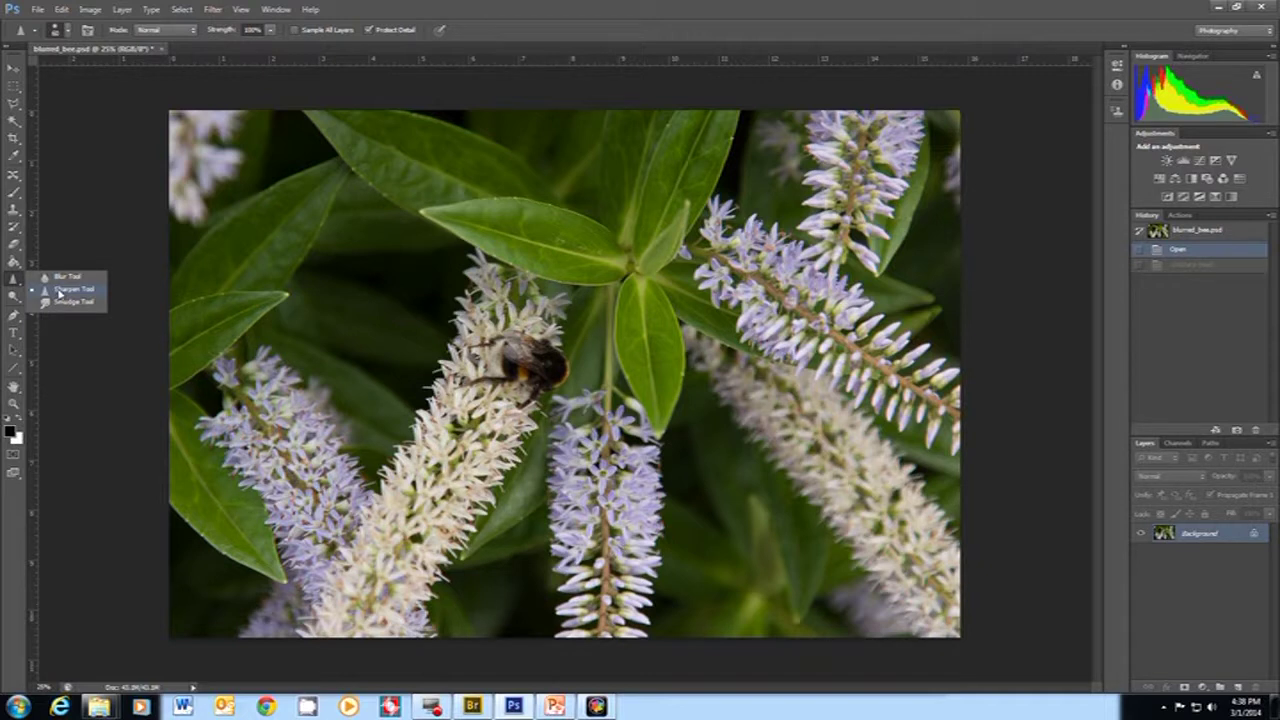
{"action": "left_click", "coordinate": [60, 290]}
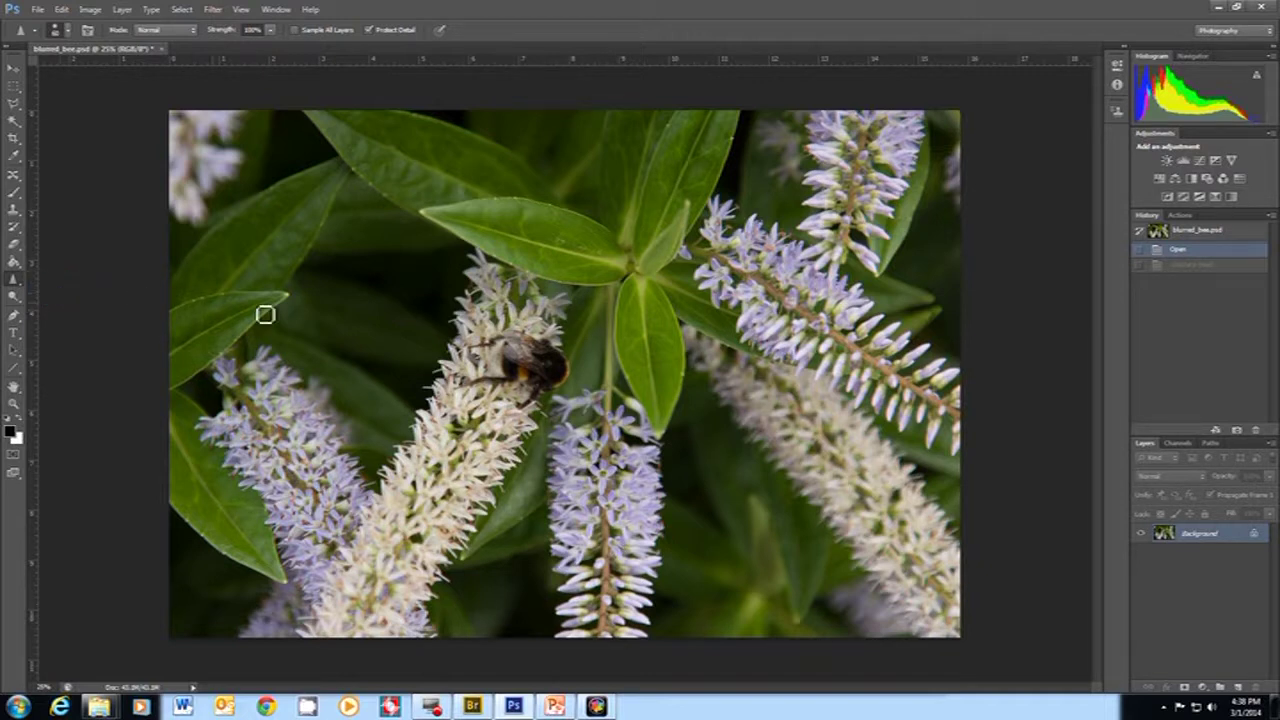
{"action": "right_click", "coordinate": [550, 365]}
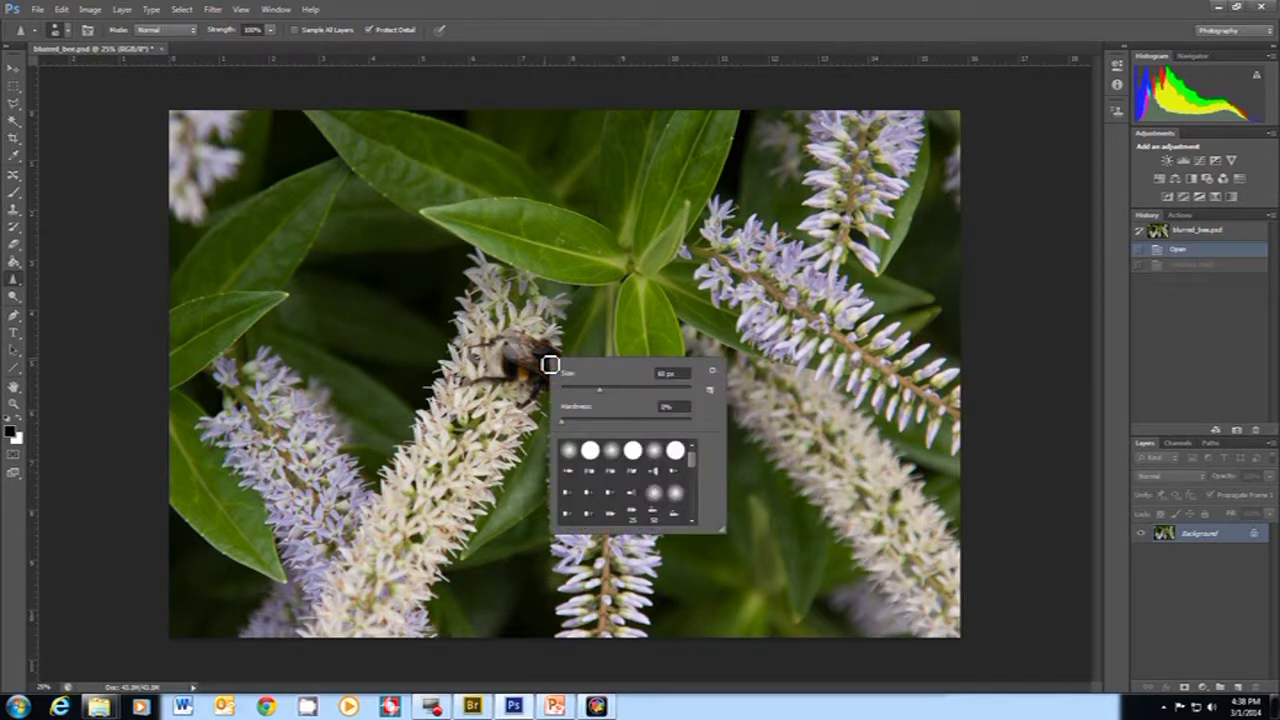
{"action": "left_click", "coordinate": [600, 393]}
{"action": "mouse_move", "coordinate": [600, 393]}
{"action": "left_mouse_down"}
{"action": "mouse_move", "coordinate": [629, 395]}
{"action": "mouse_move", "coordinate": [603, 397]}
{"action": "left_mouse_up"}
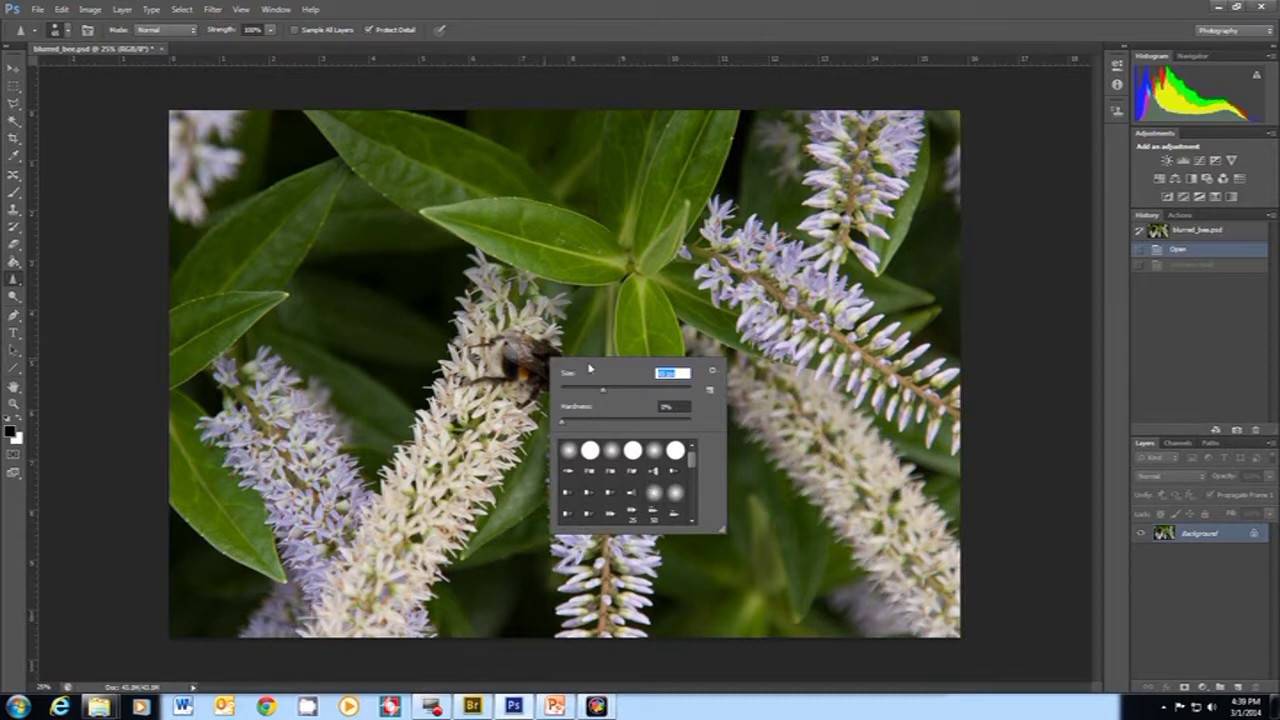
{"action": "left_click_drag", "start_coordinate": [603, 390], "coordinate": [625, 388]}
Brush Sharpen Tool strokes over the bee's body and head, then zoom in to 50%.
{"action": "left_click", "coordinate": [534, 354]}
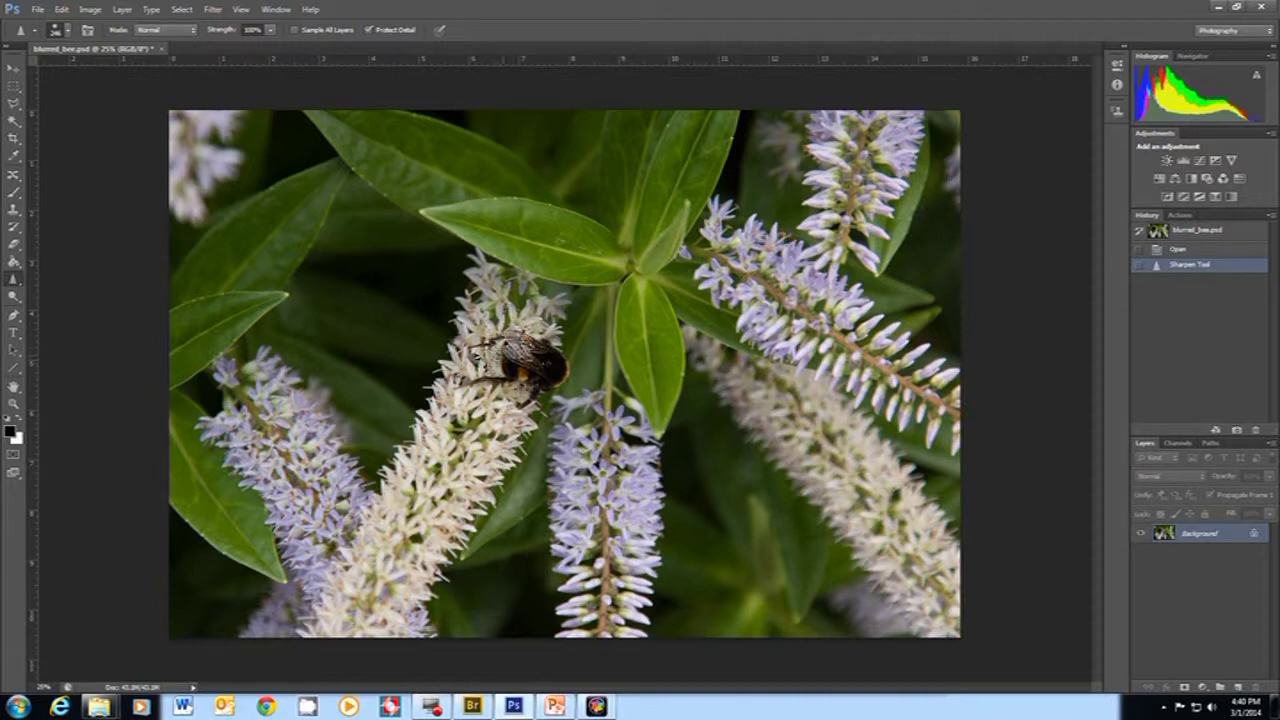
{"action": "left_click", "coordinate": [473, 368]}
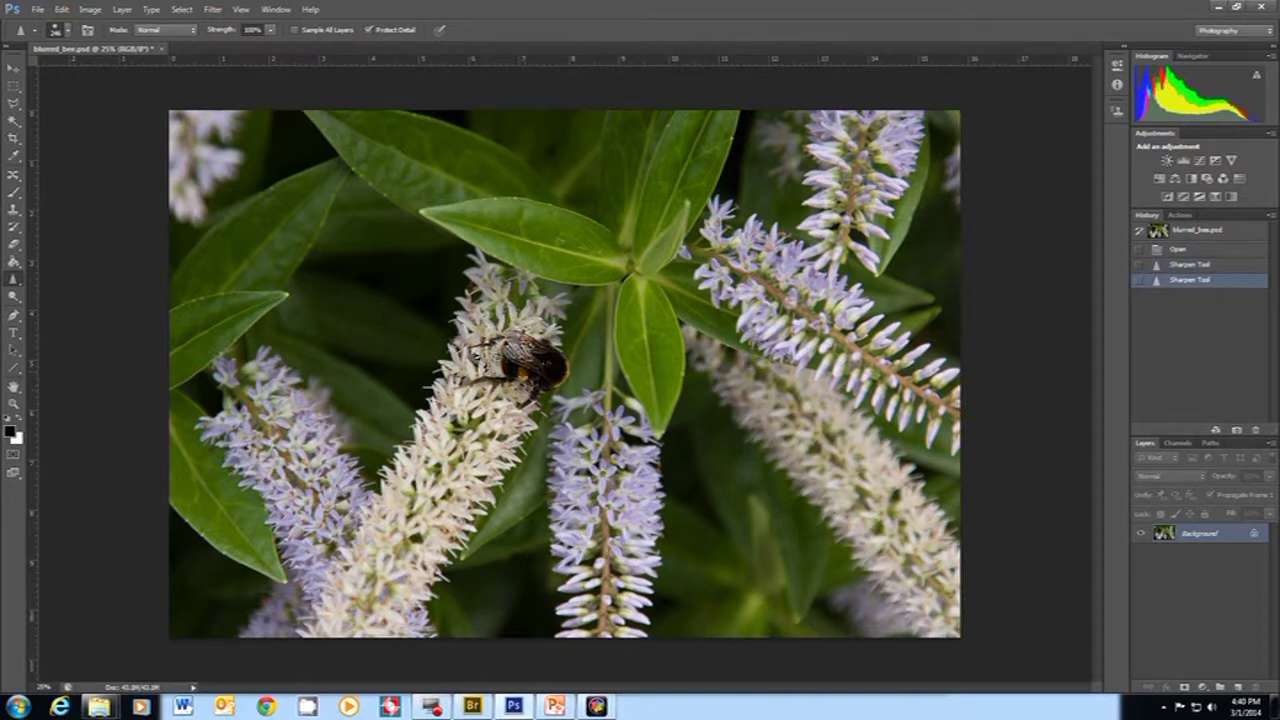
{"action": "left_click", "coordinate": [556, 368]}
{"action": "left_click_drag", "start_coordinate": [556, 368], "coordinate": [548, 370]}
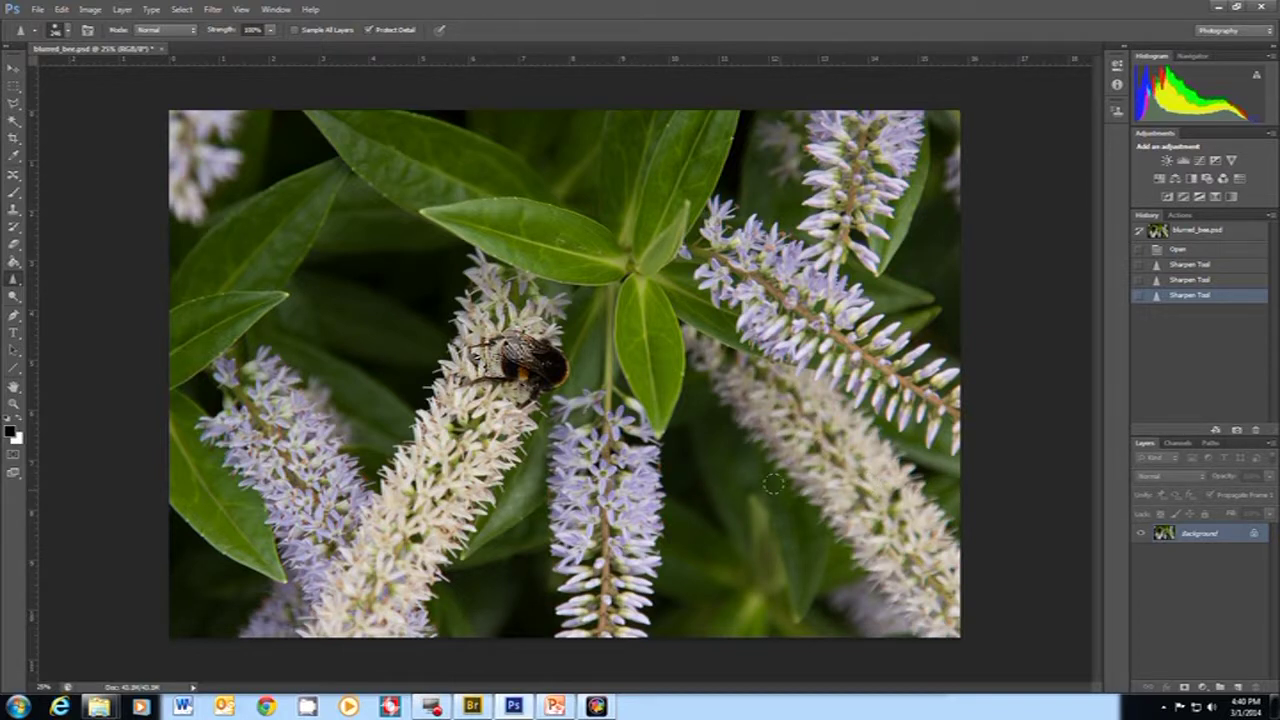
{"action": "key", "text": "ctrl+plus"}
{"action": "key", "text": "ctrl+plus"}
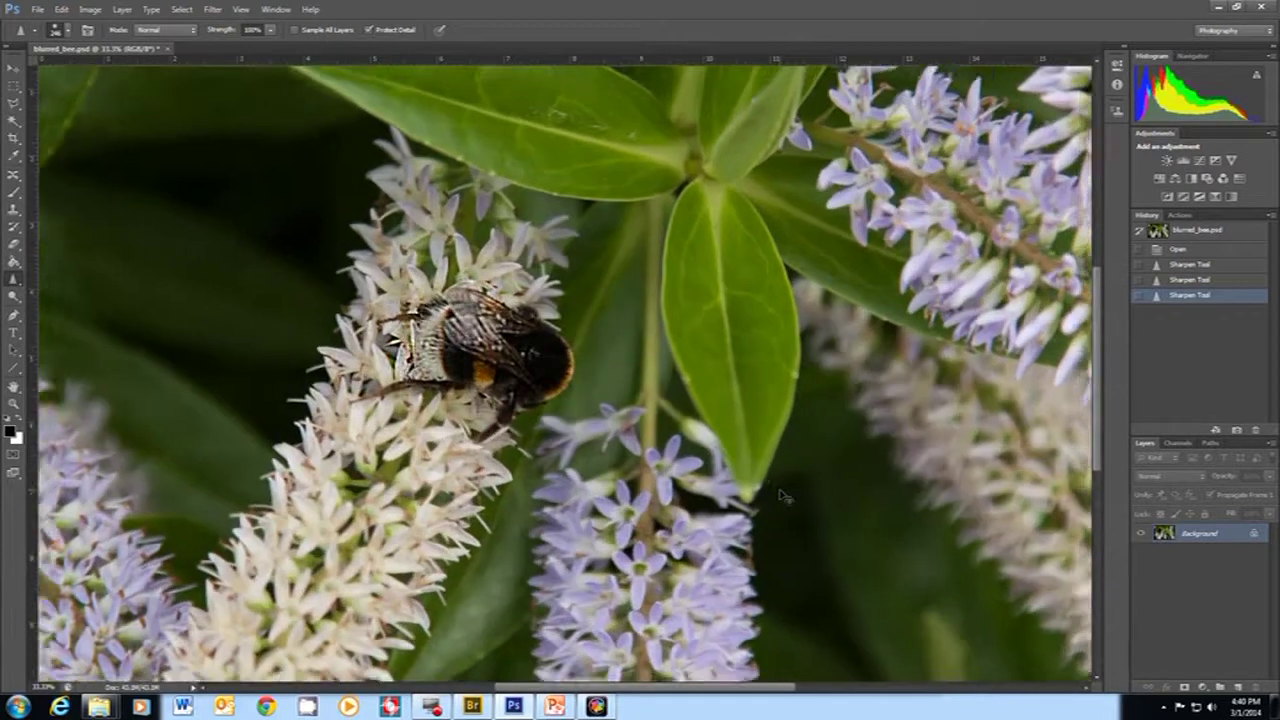
Alternate History between Open and the last Sharpen Tool stroke at two zoom levels to compare.
{"action": "key", "text": "ctrl+plus"}
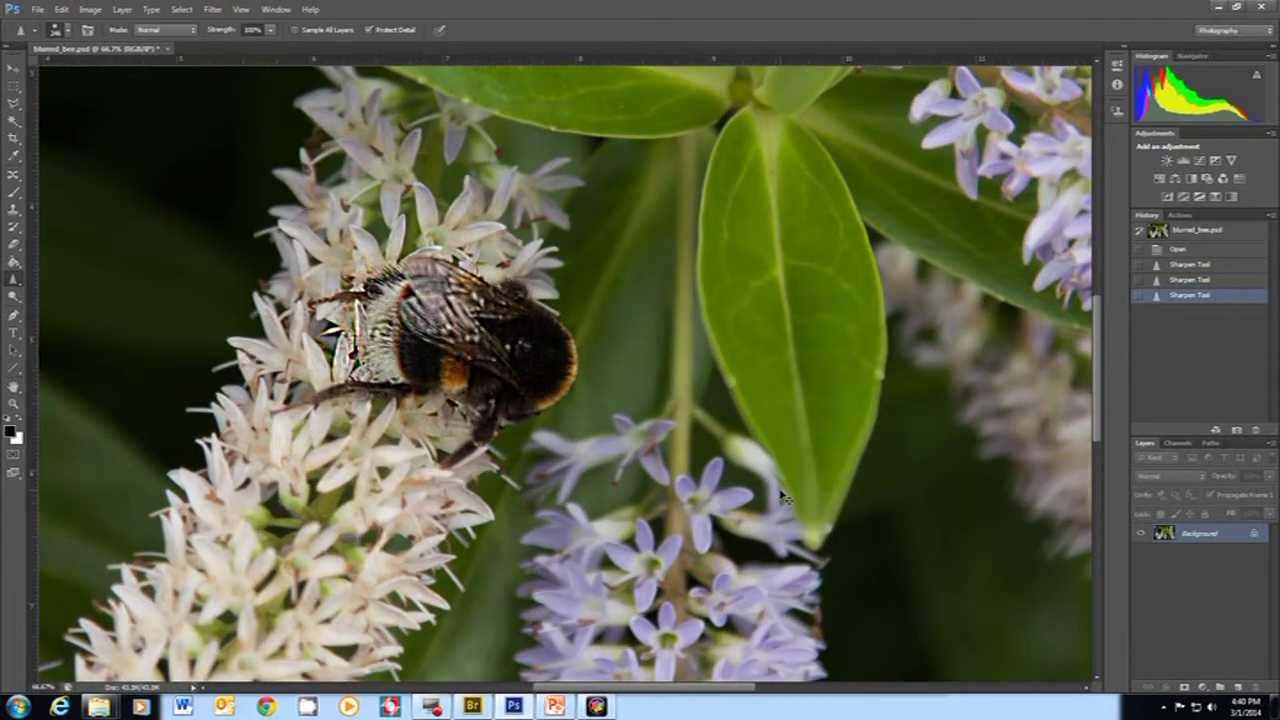
{"action": "key", "text": "ctrl+minus"}
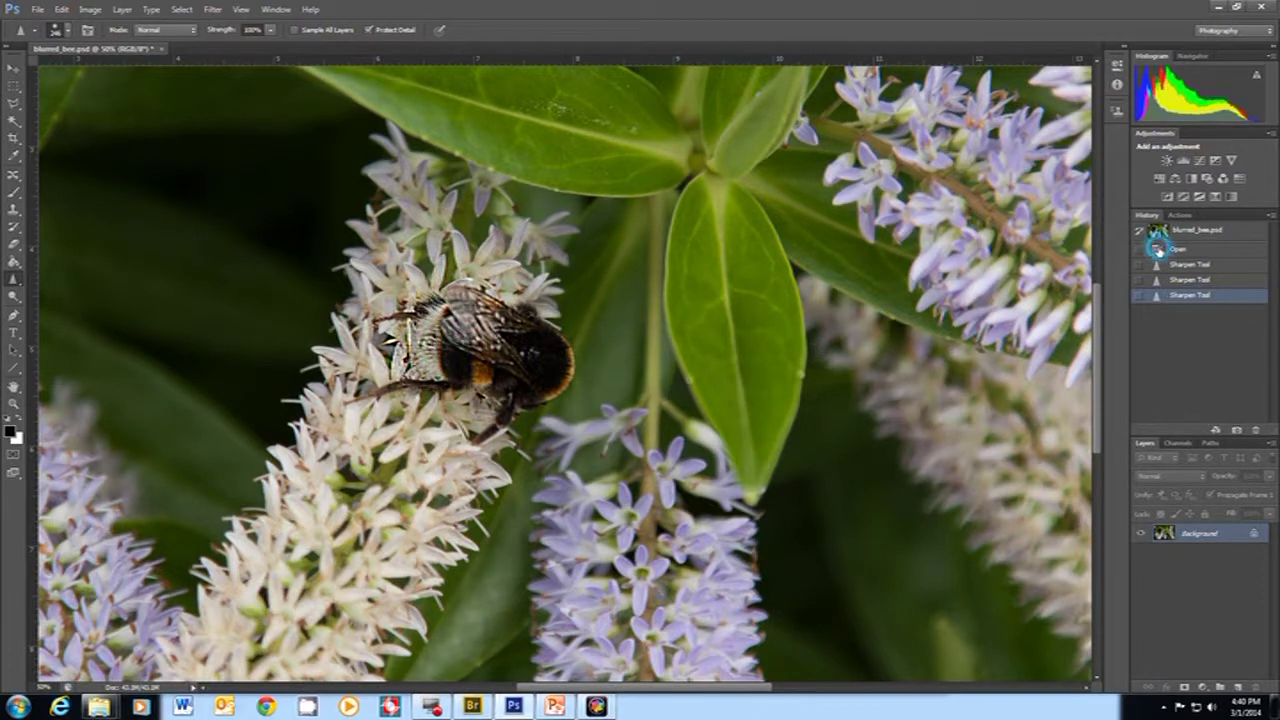
{"action": "left_click", "coordinate": [1158, 253]}
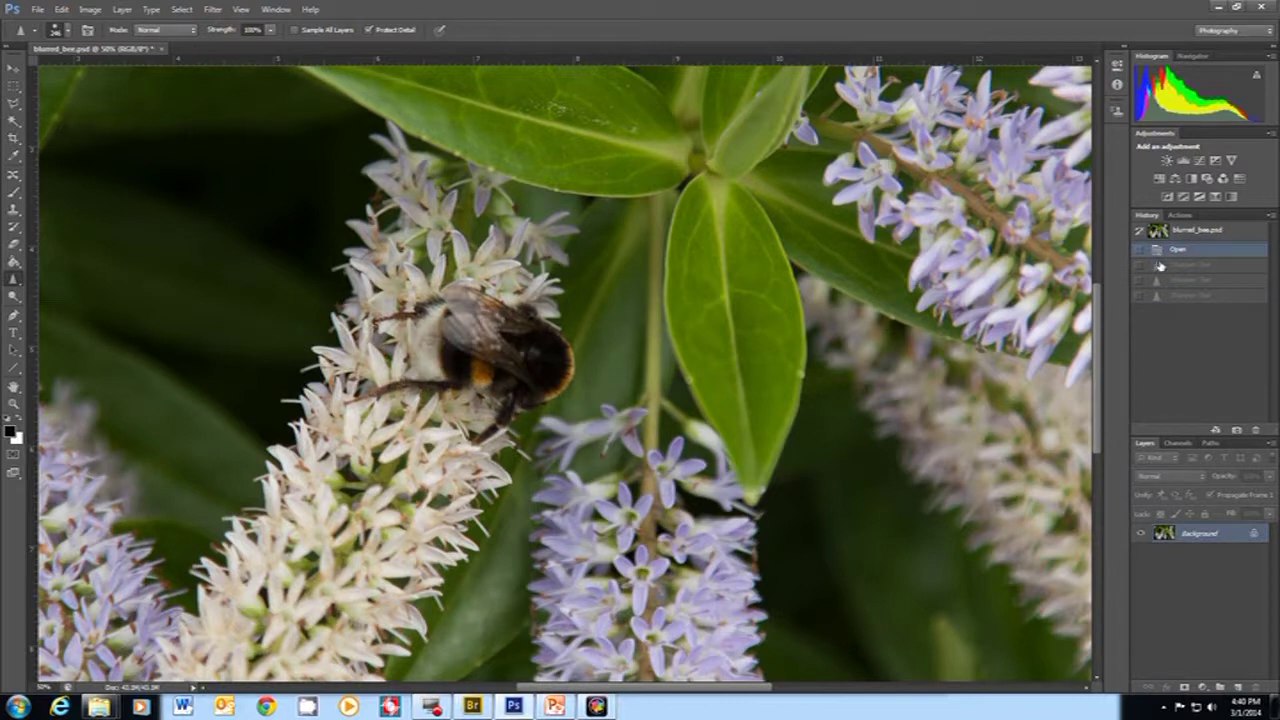
{"action": "left_click", "coordinate": [1174, 296]}
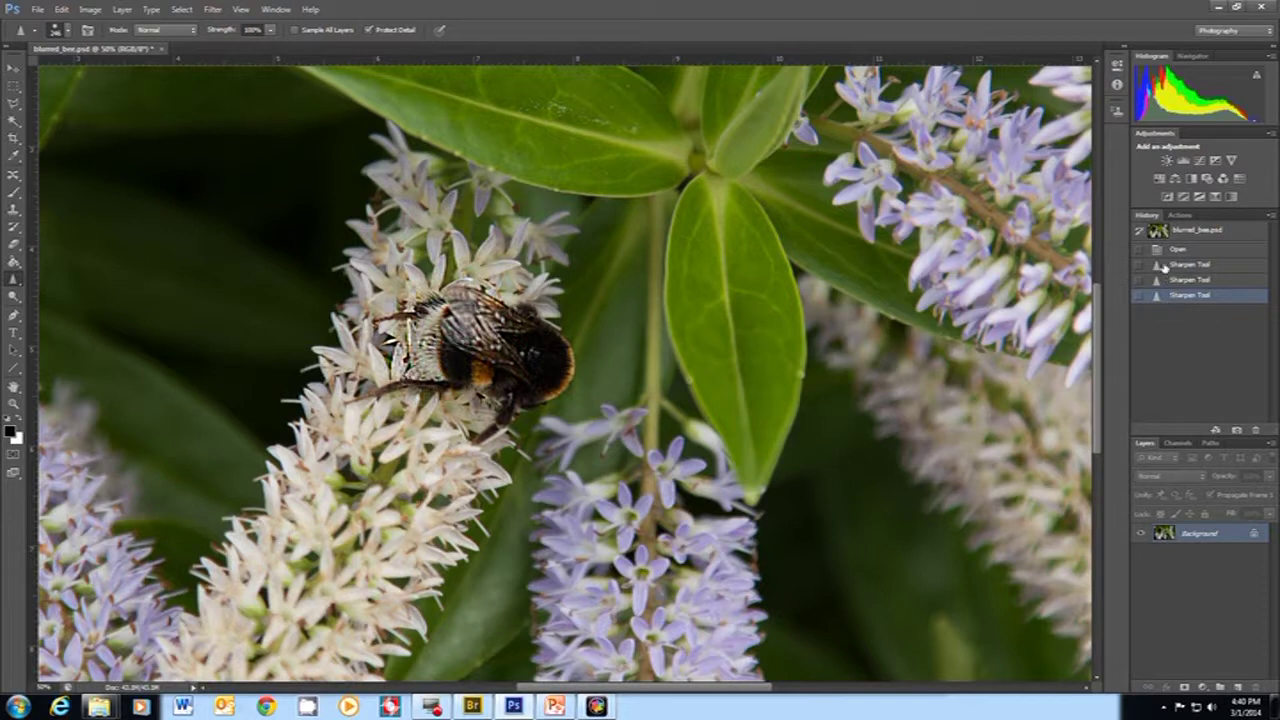
{"action": "left_click", "coordinate": [1158, 250]}
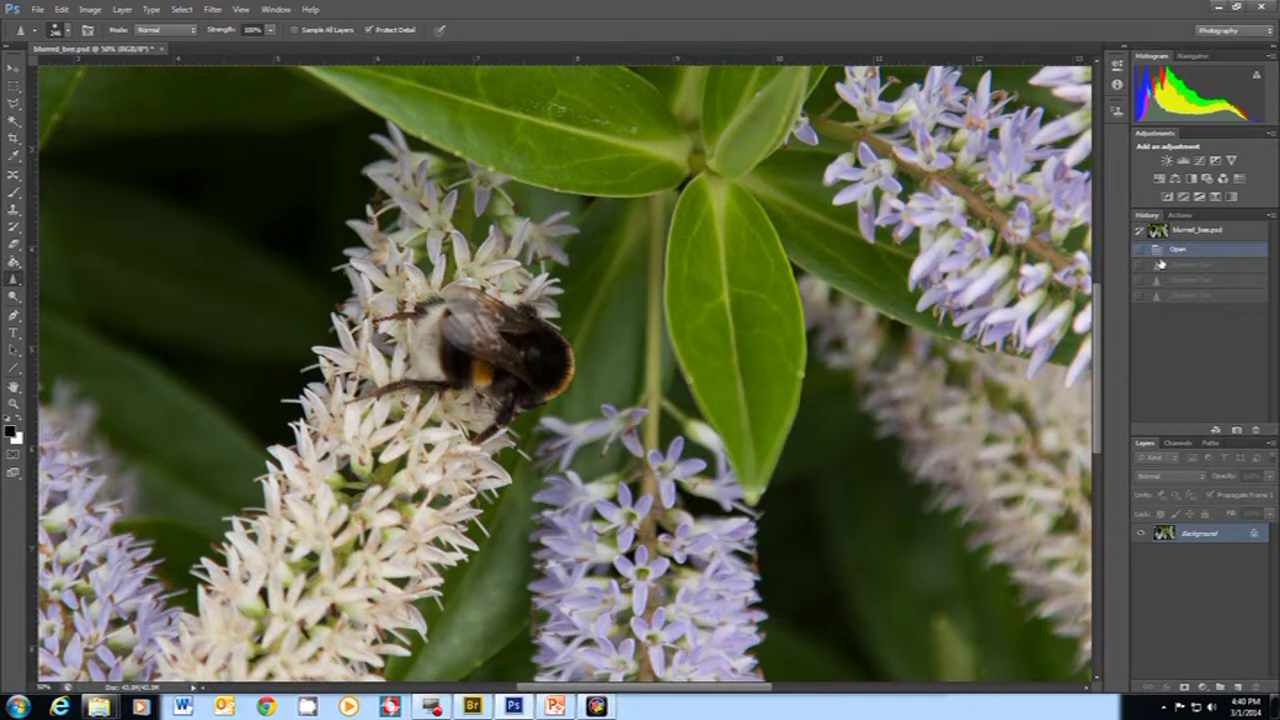
{"action": "left_click", "coordinate": [1176, 296]}
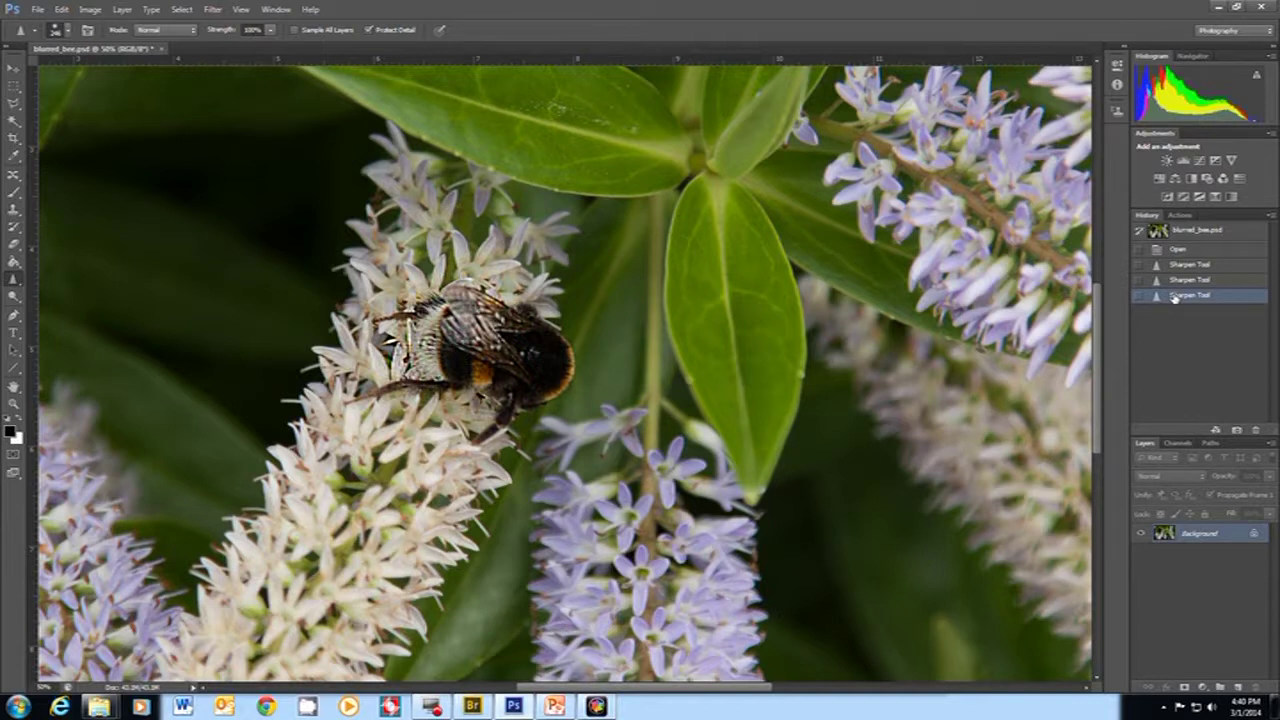
{"action": "key", "text": "ctrl+minus"}
{"action": "key", "text": "ctrl+minus"}
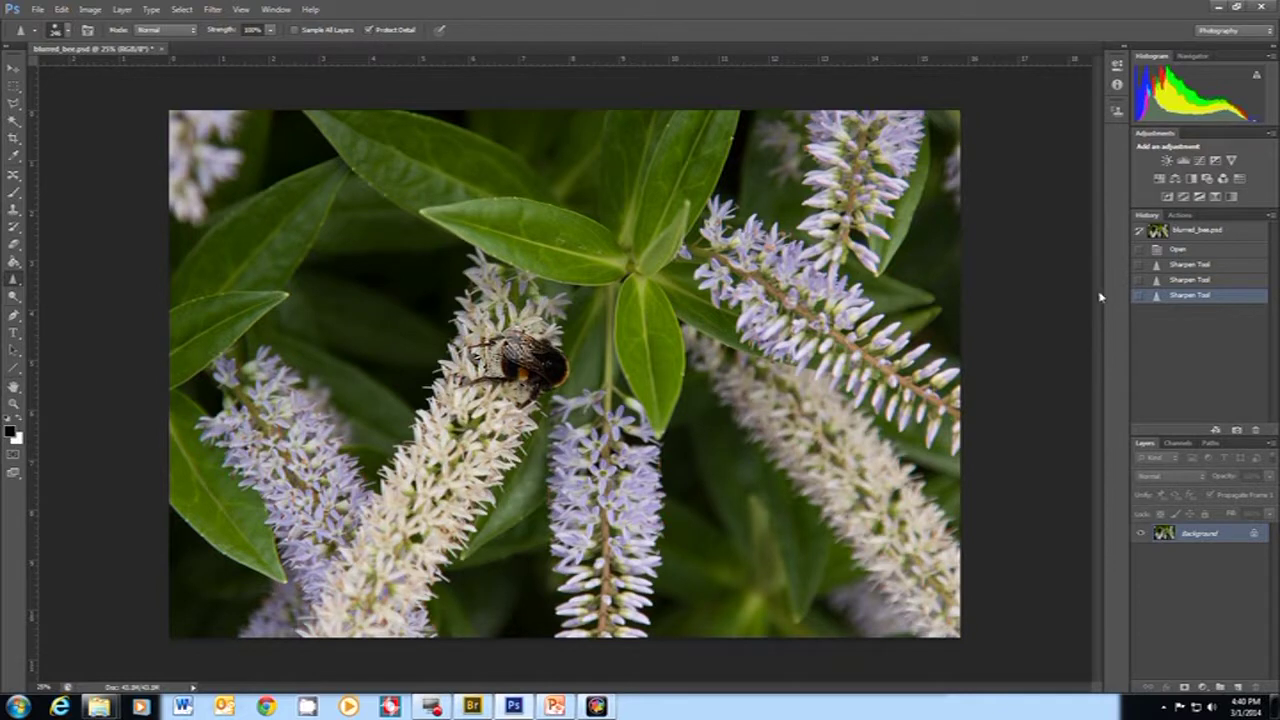
{"action": "left_click", "coordinate": [1173, 250]}
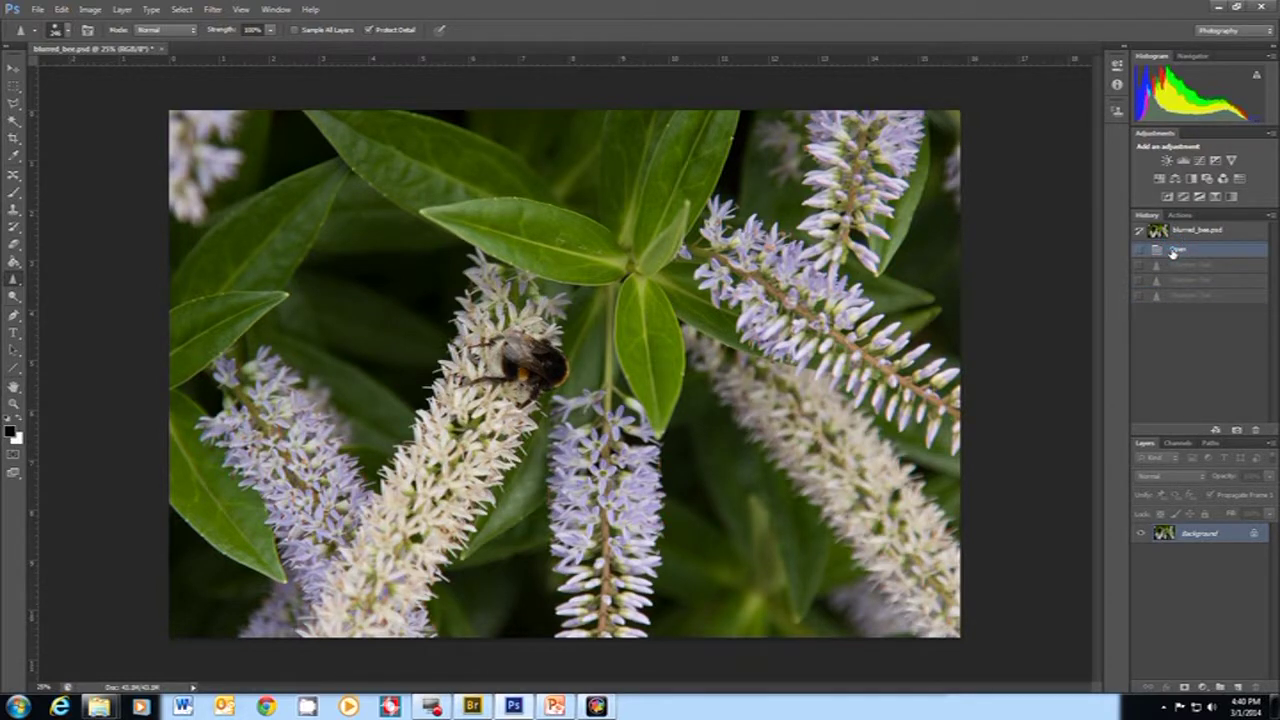
{"action": "left_click", "coordinate": [1175, 294]}
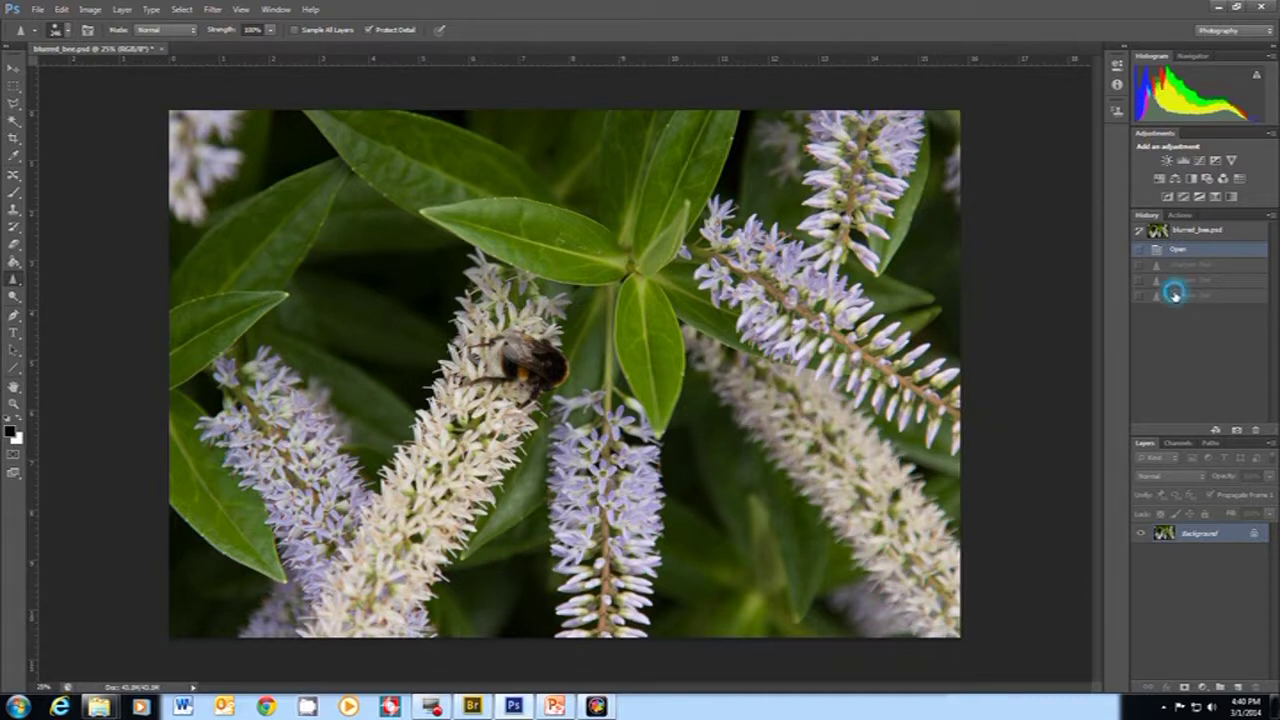